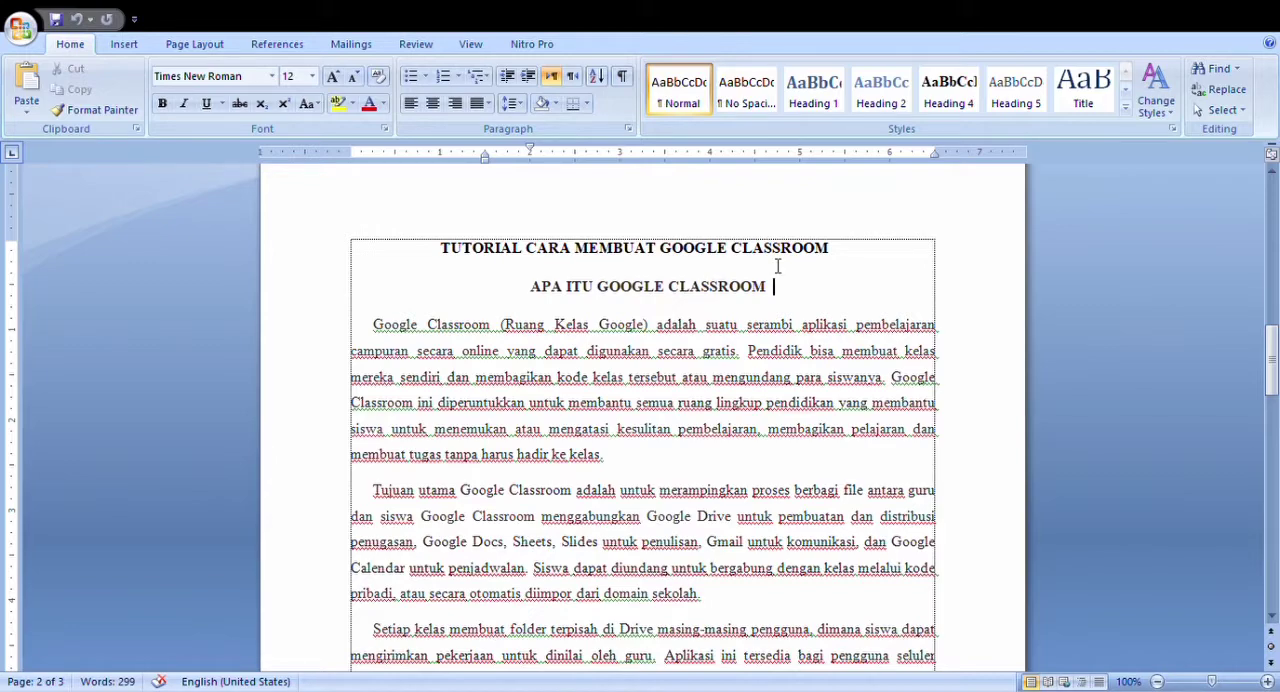
Read through the document's explanation of Google Classroom and its numbered list of functions and advantages.
scroll(718, 318, "down", 3)
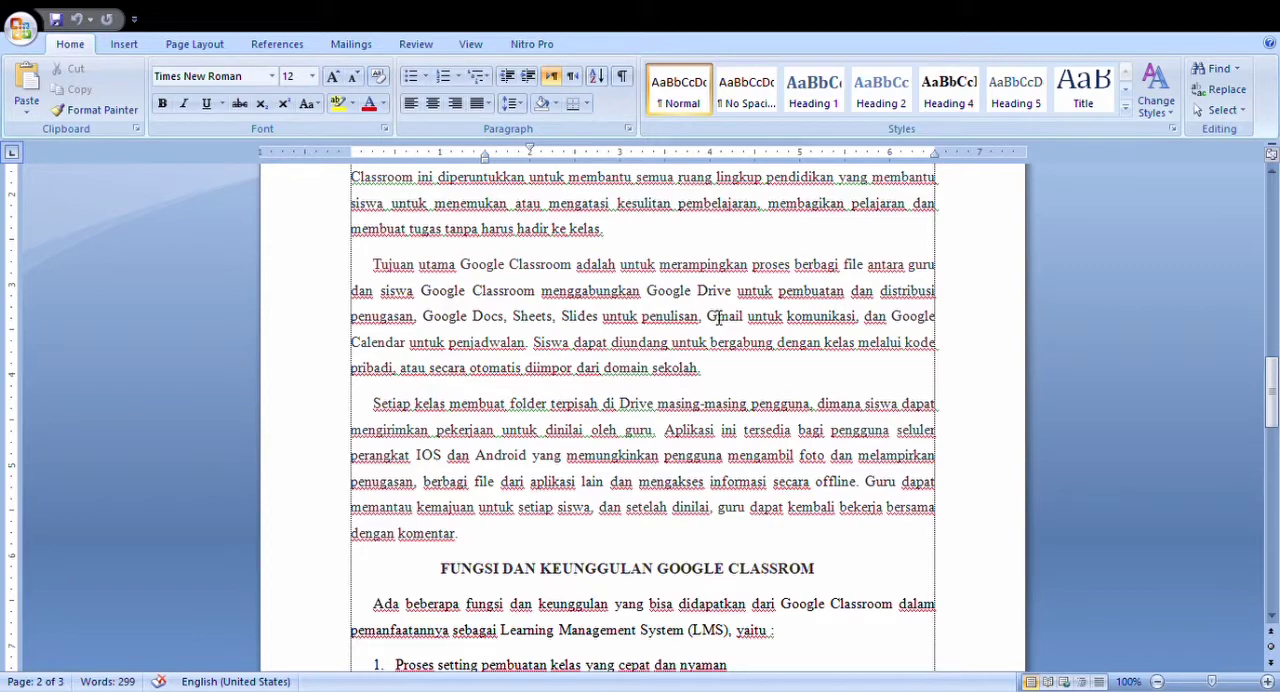
scroll(737, 334, "down", 2)
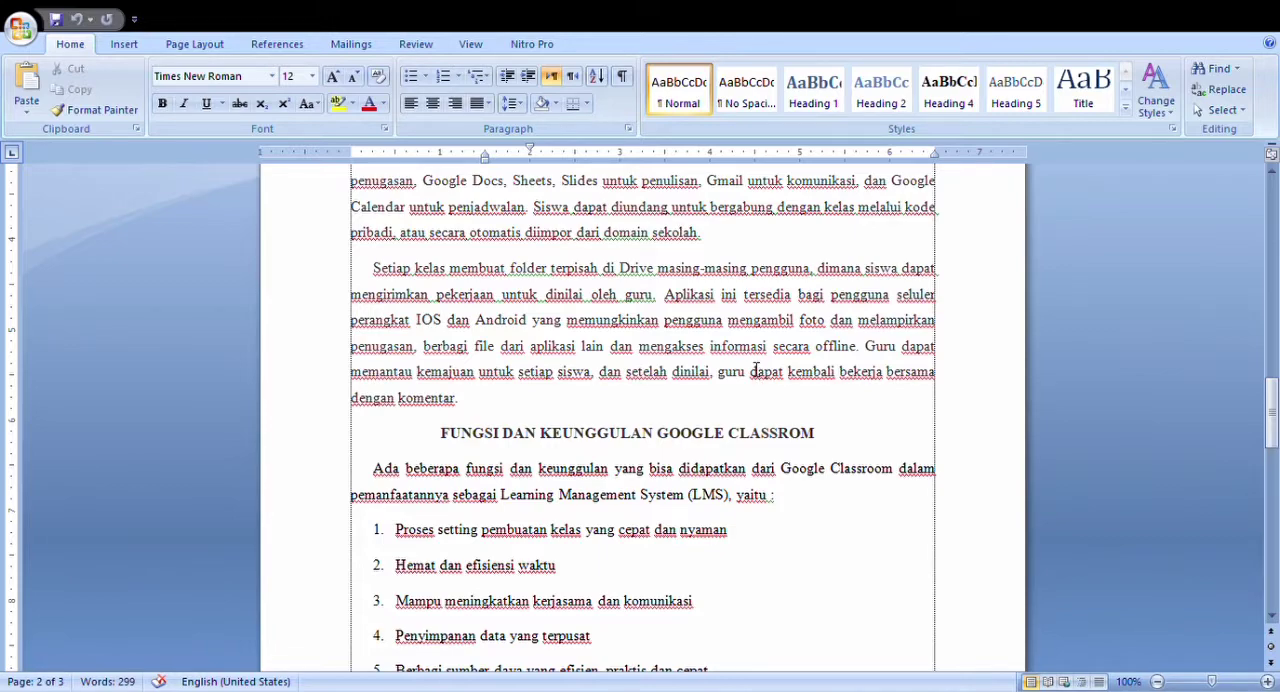
scroll(756, 371, "down", 3)
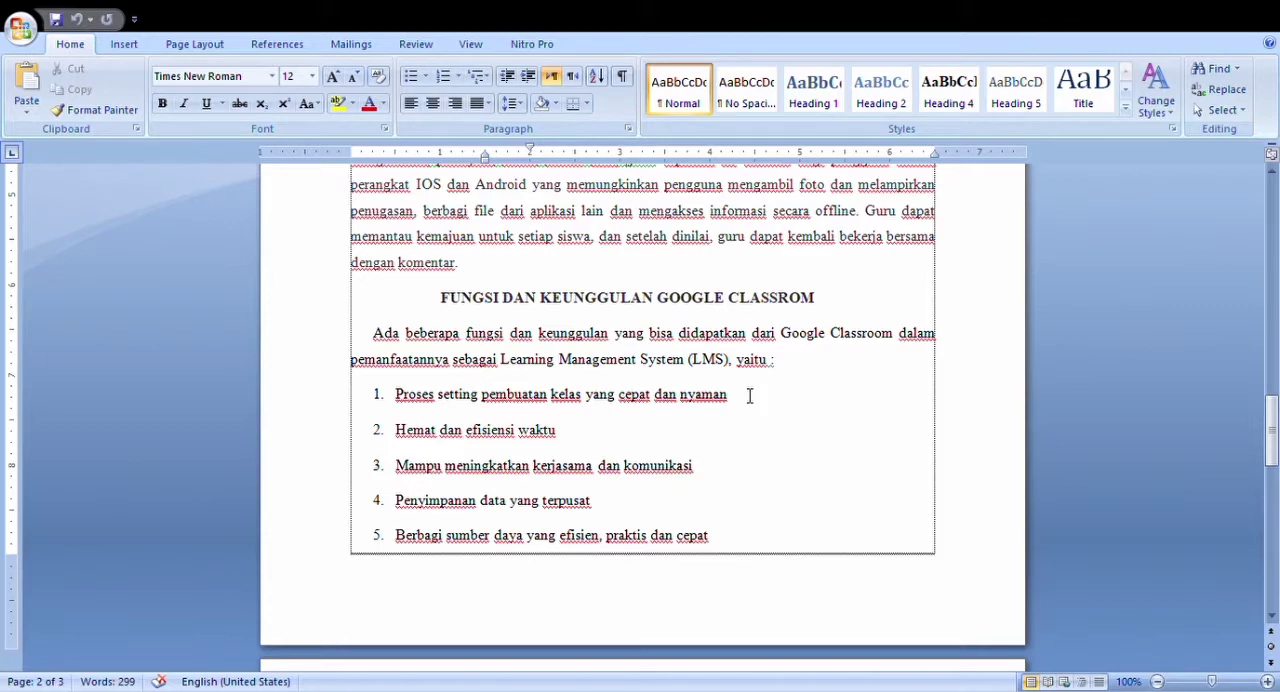
scroll(743, 421, "down", 5)
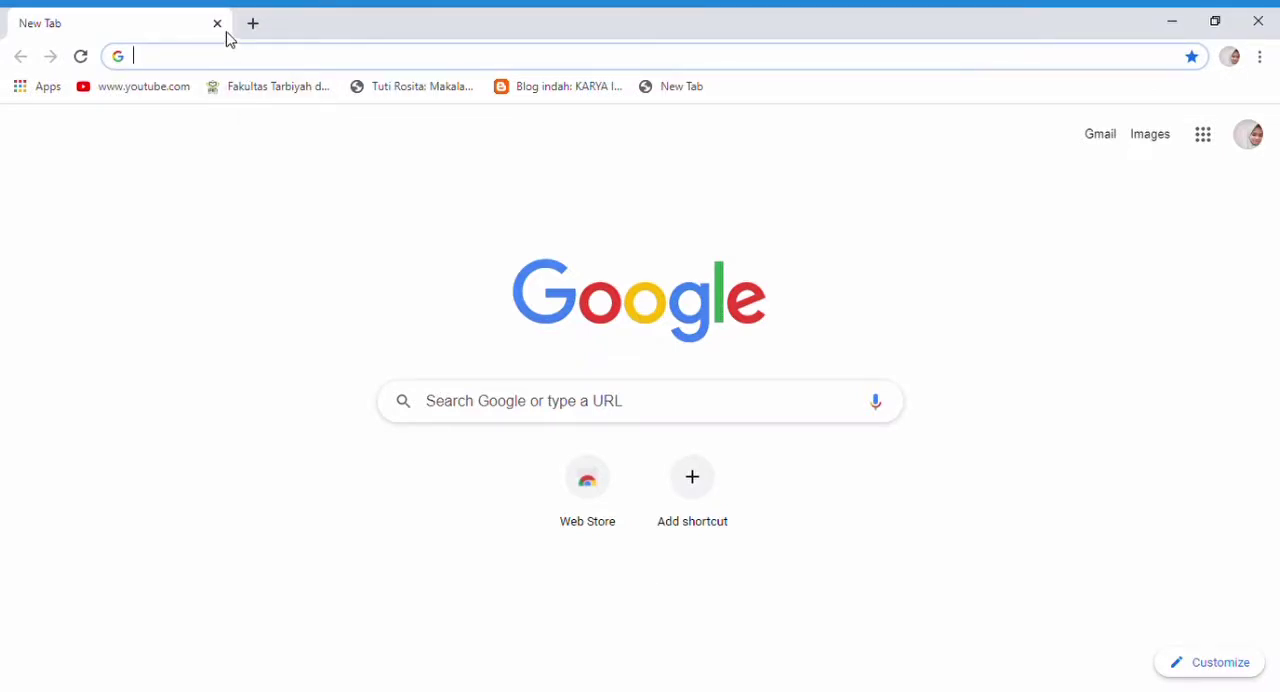
Switch to Chrome and search the web for "GOOGLE CLASSROOM".
left_click(250, 58)
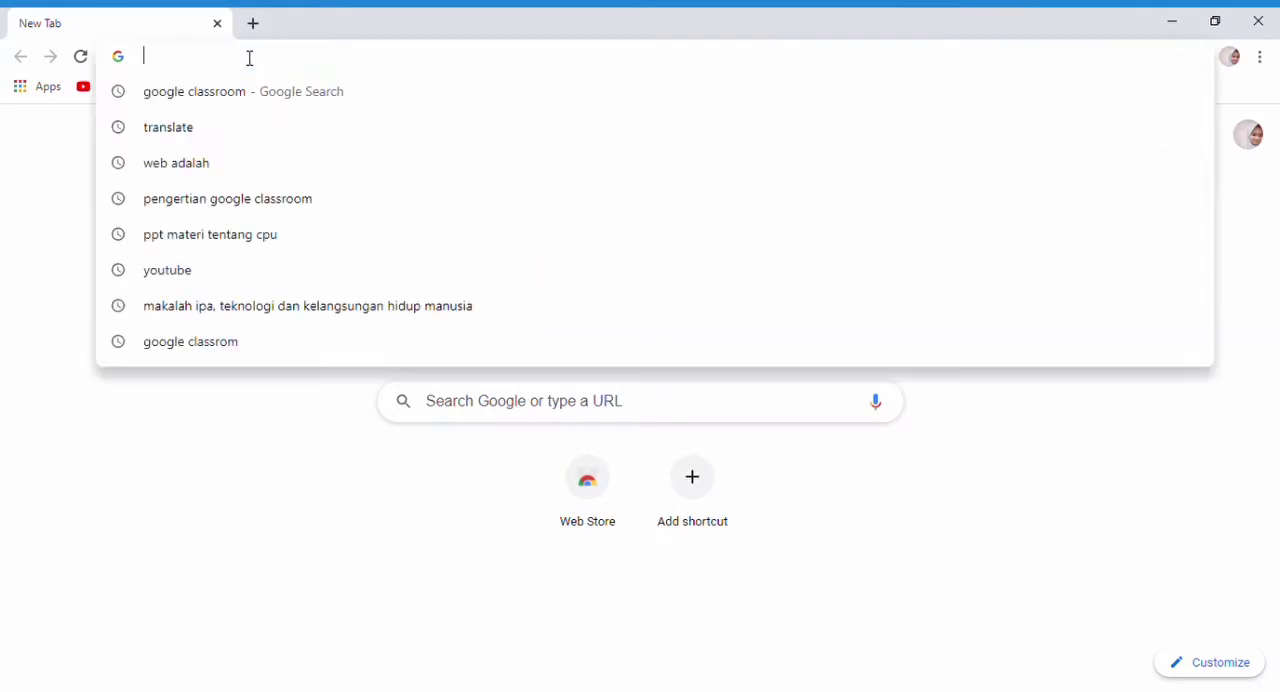
type("GOOG")
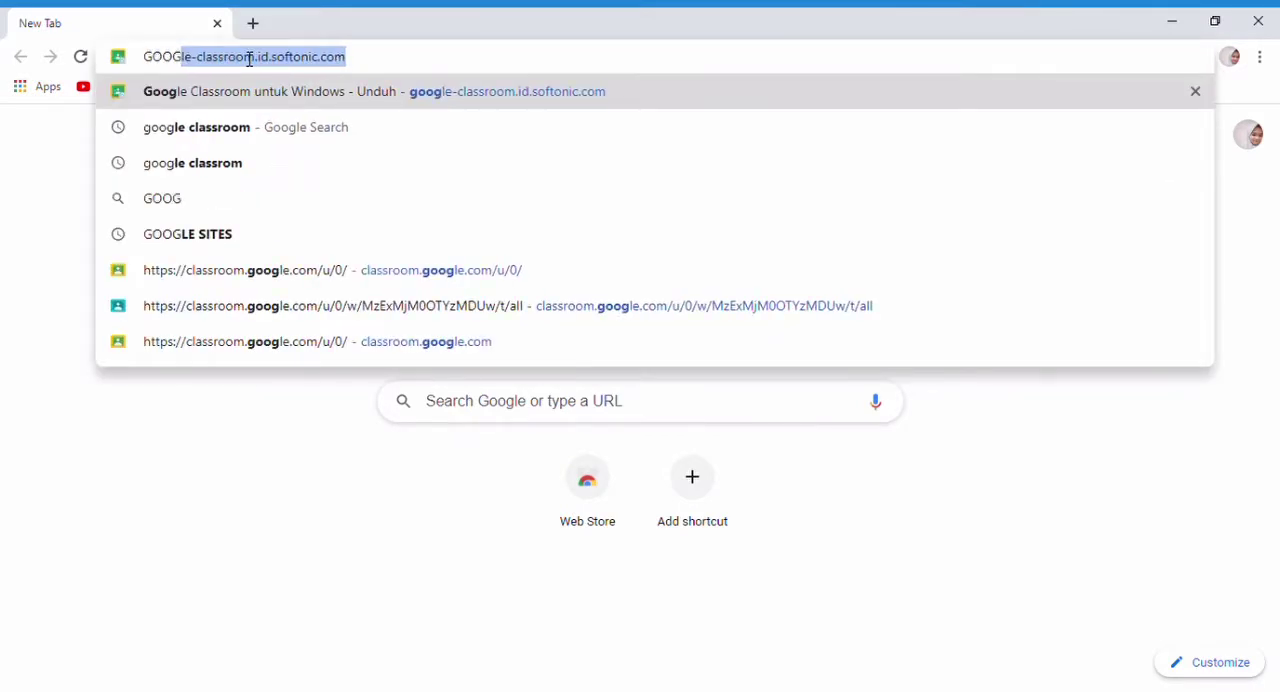
type("LE CLASSROO")
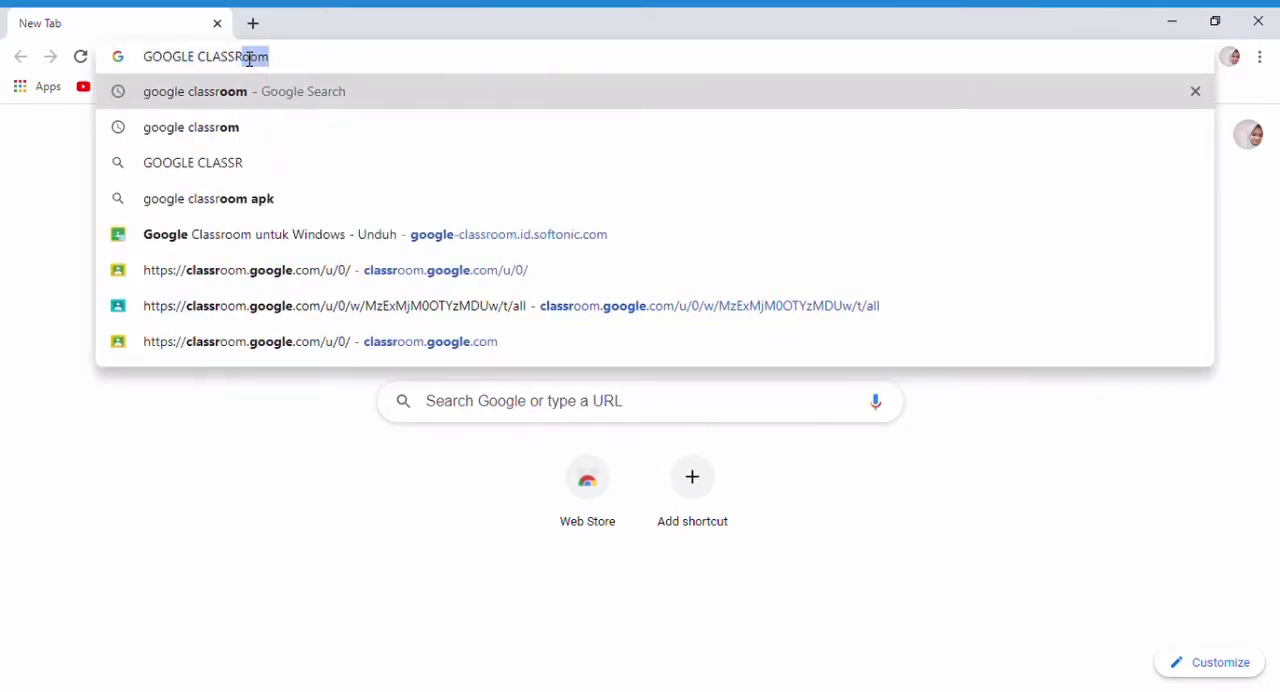
type("M")
key("Return")
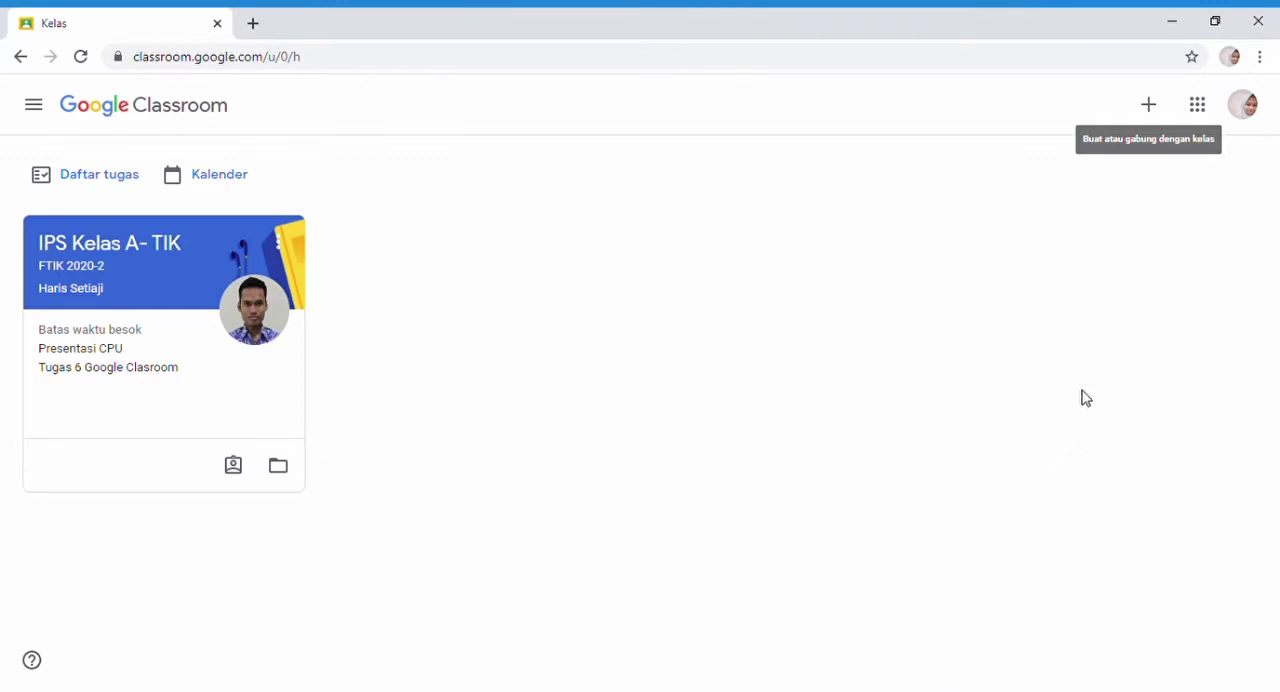
Start creating a new class in Google Classroom and accept the notice about using Classroom at a school with students.
left_click(1150, 105)
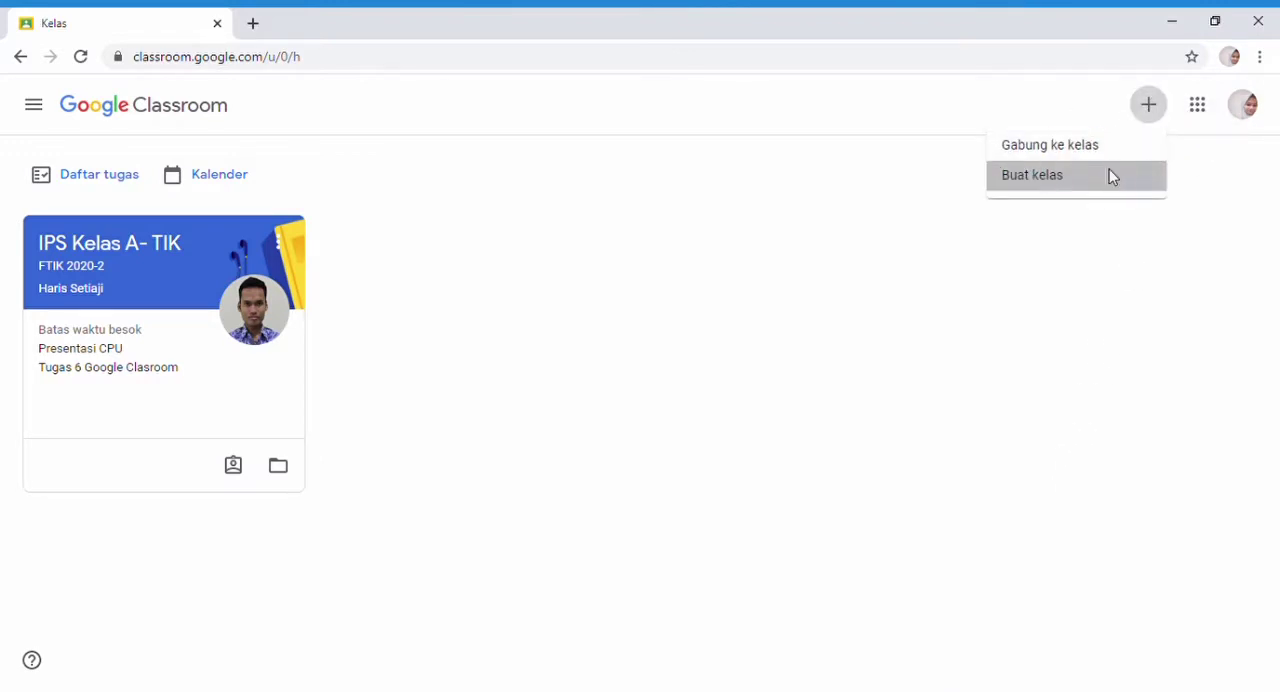
left_click(1109, 175)
left_click(546, 534)
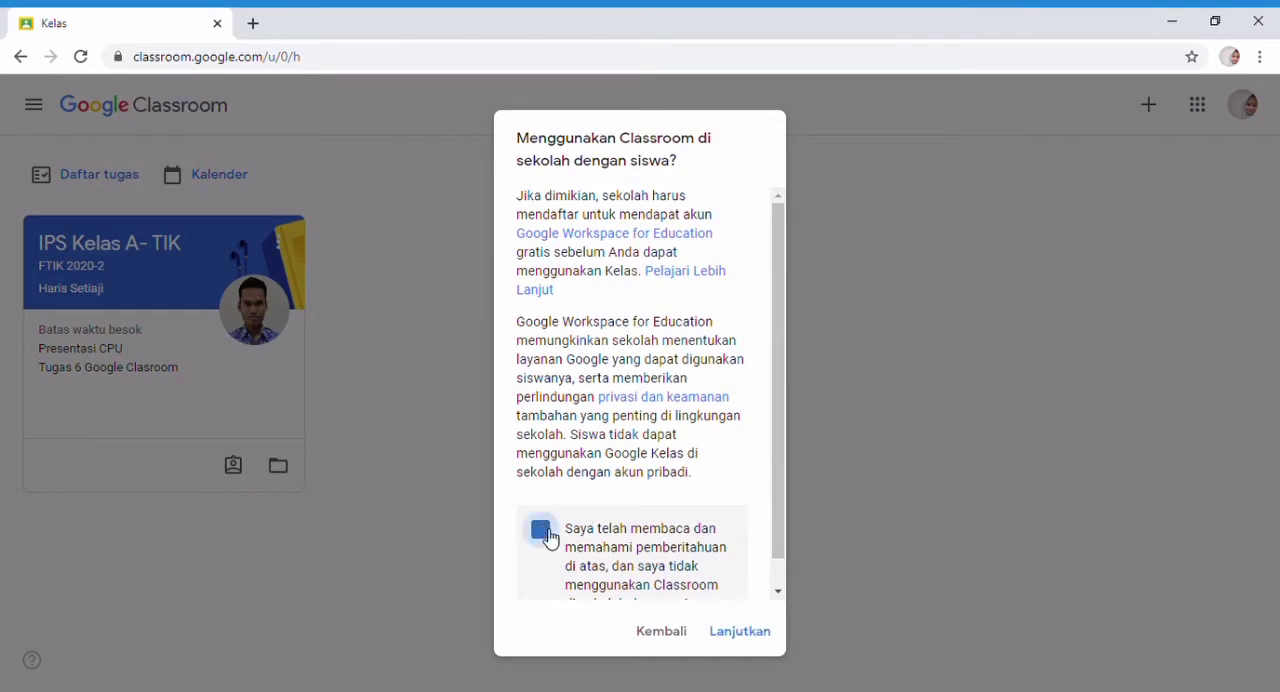
left_click(728, 631)
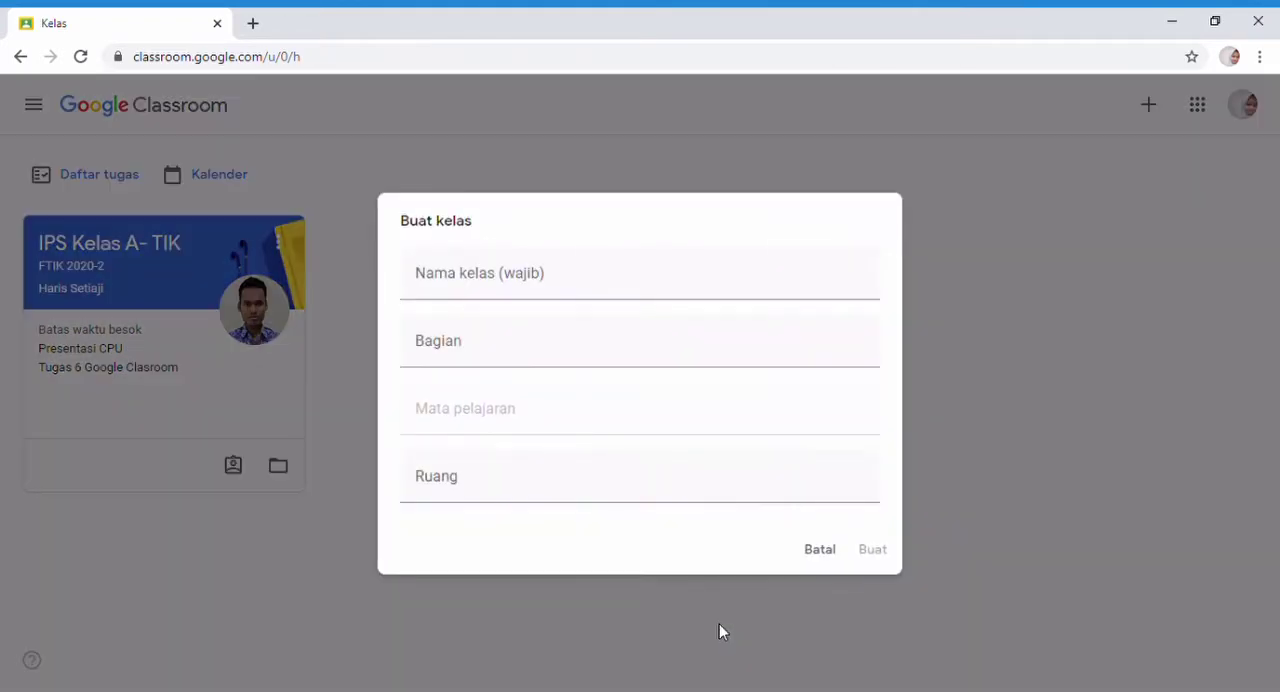
Name the new class "IAD ISBD" and enter the person's full name as its section (Bagian).
left_click(460, 292)
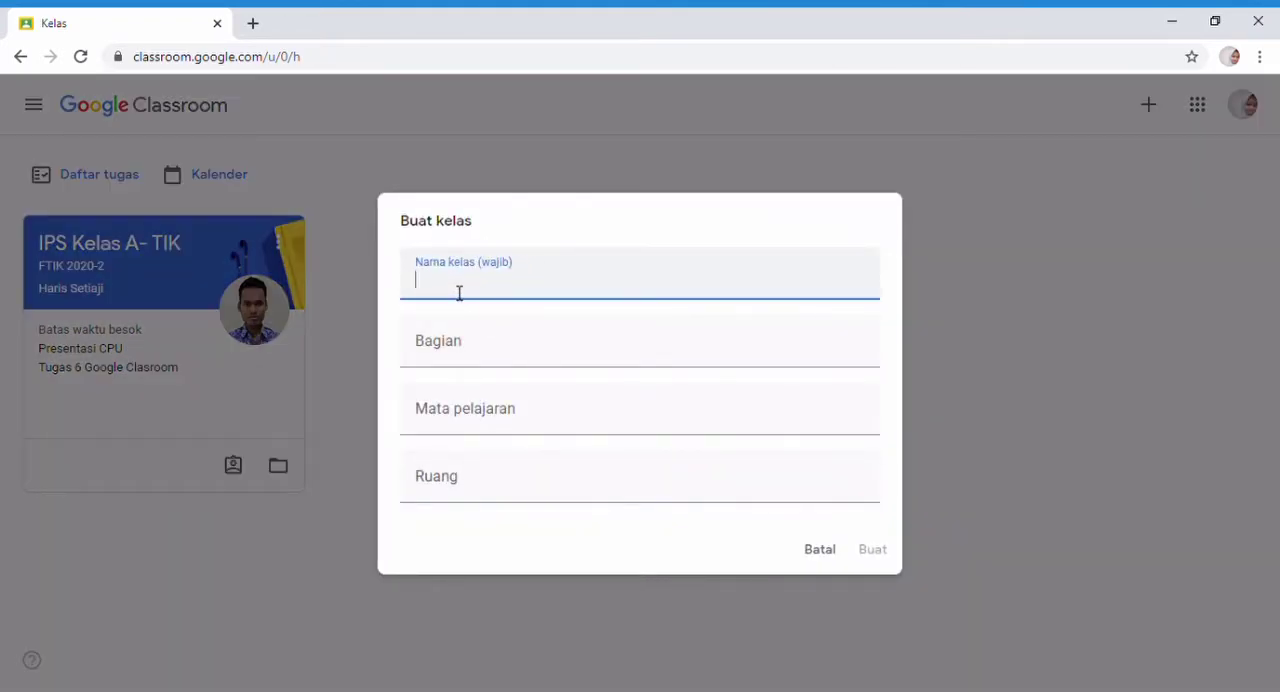
type("IAD ISBD")
left_click(455, 357)
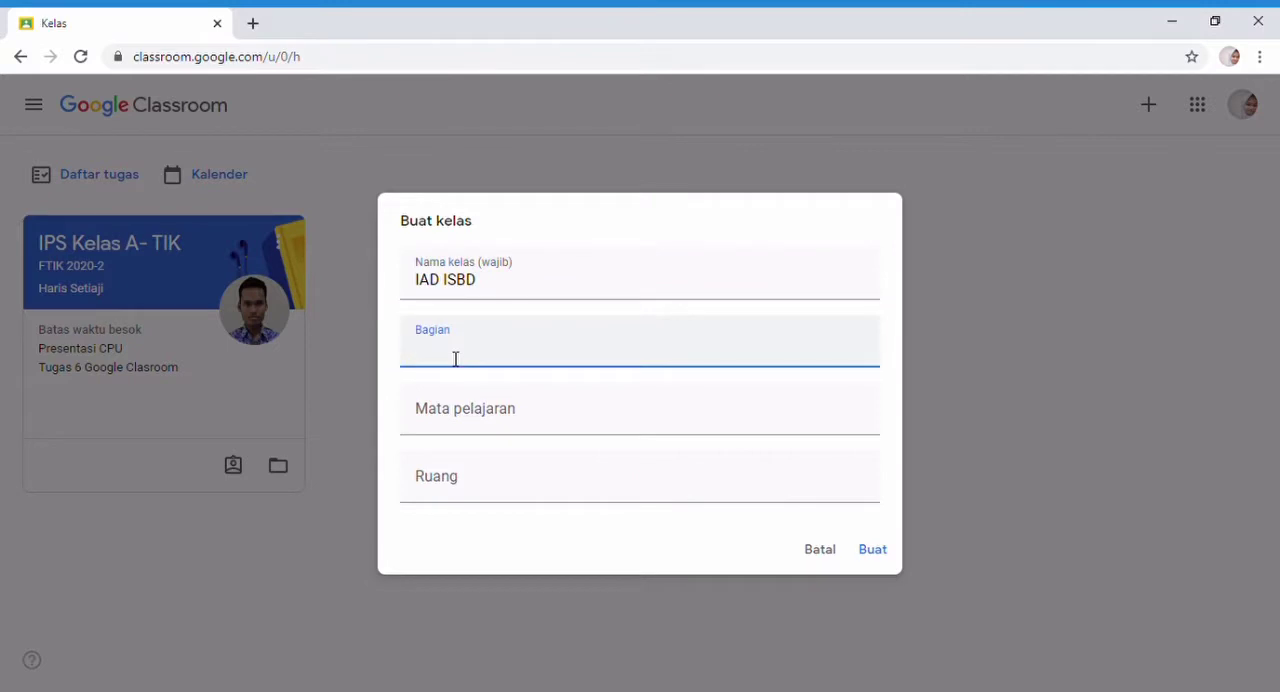
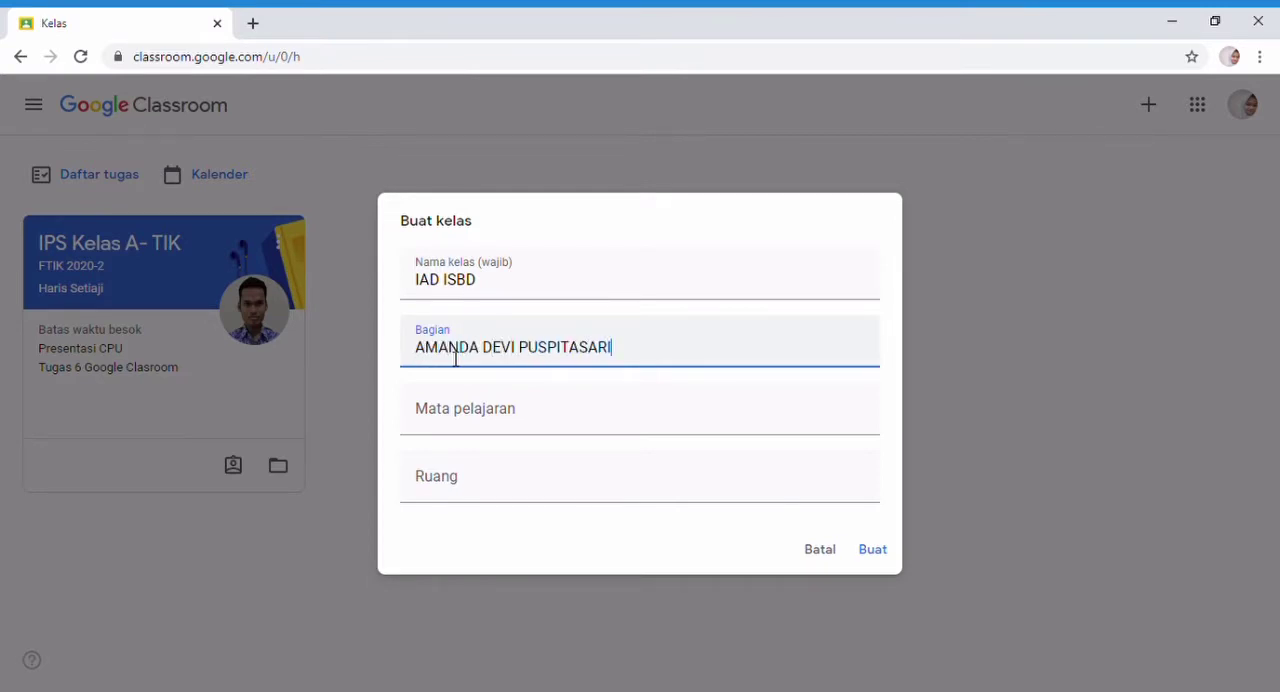
Set the subject (Mata pelajaran) to "TADRIS IPS KELAS (A)", leave the room blank, and create the class.
left_click(455, 432)
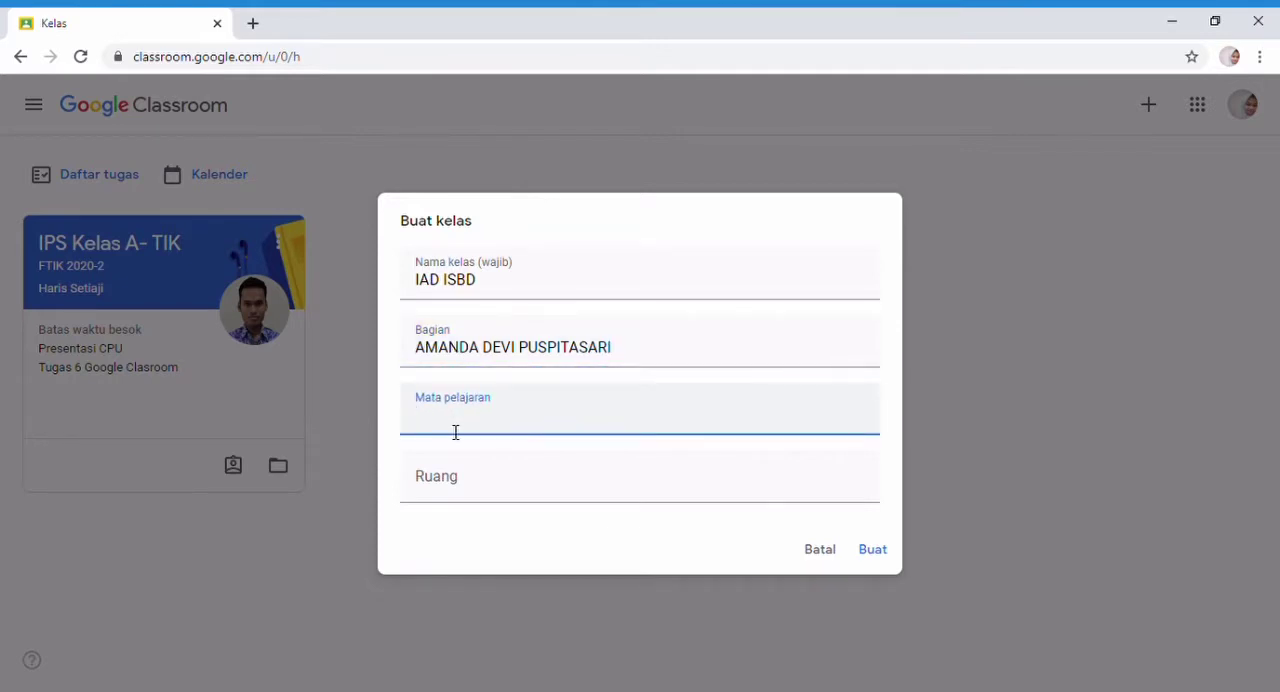
type("TADRIS IPS KELAS (A")
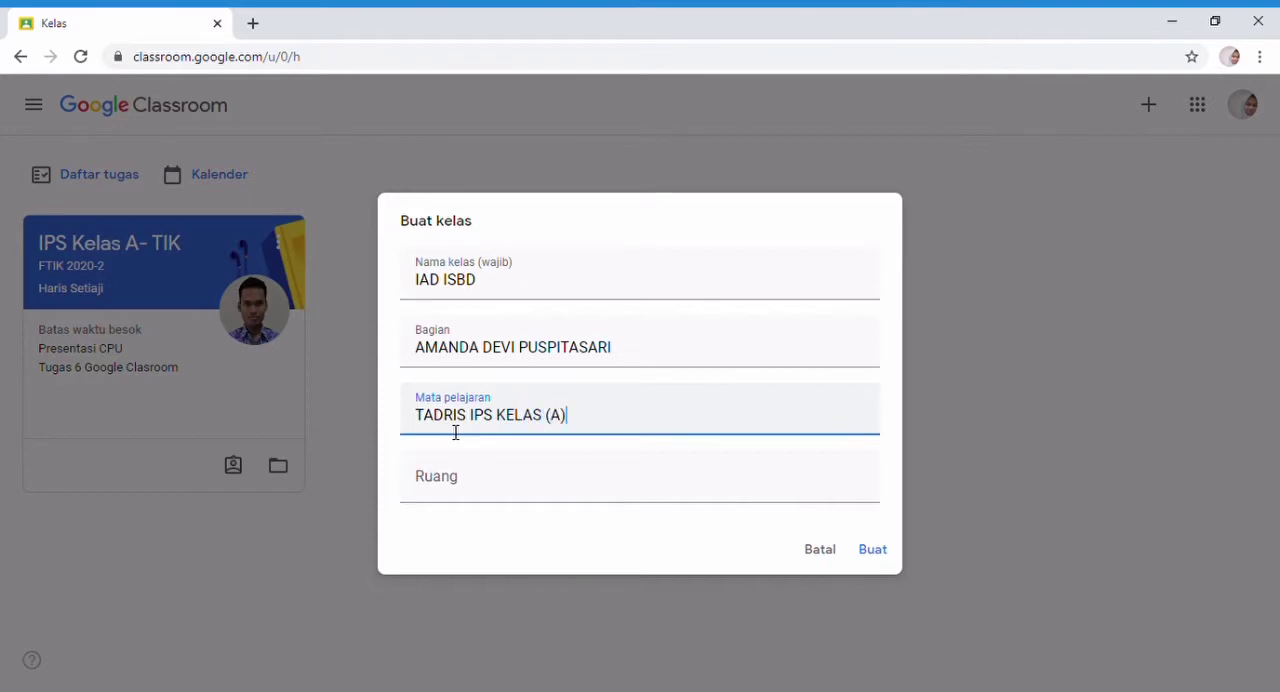
left_click(459, 485)
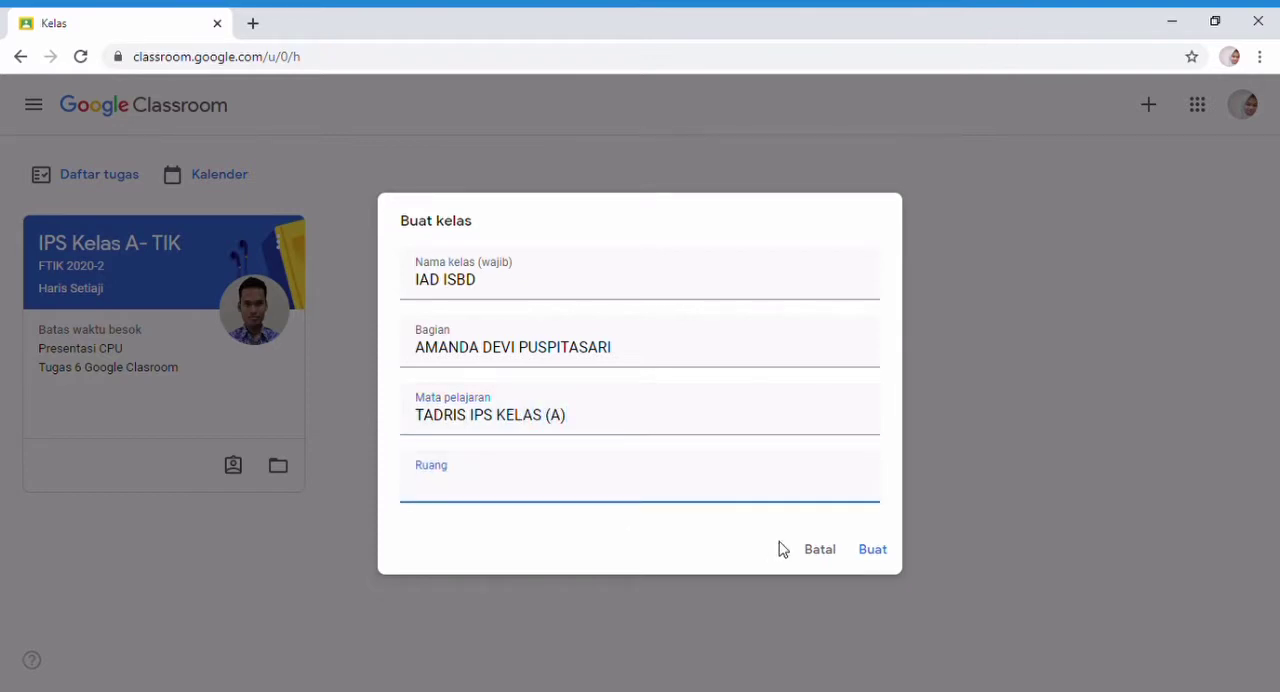
left_click(874, 556)
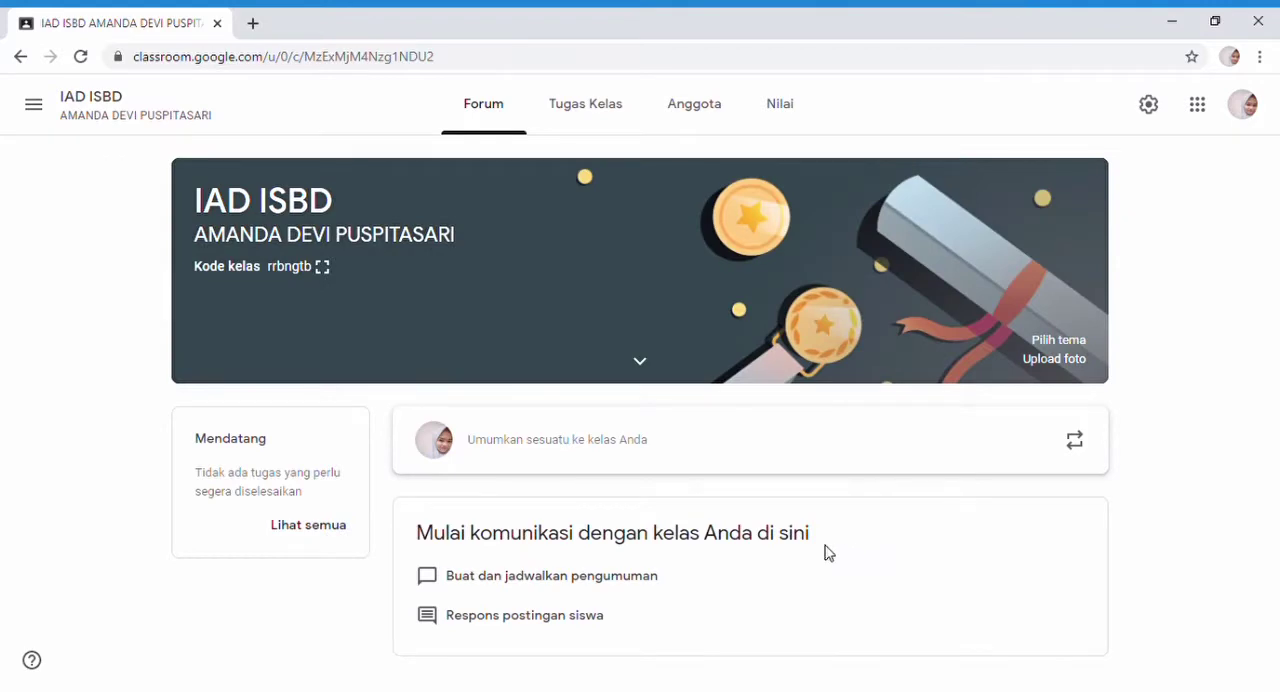
Set the class's Forum permission to "Siswa hanya dapat memberi komentar" and save the class settings.
left_click(1146, 104)
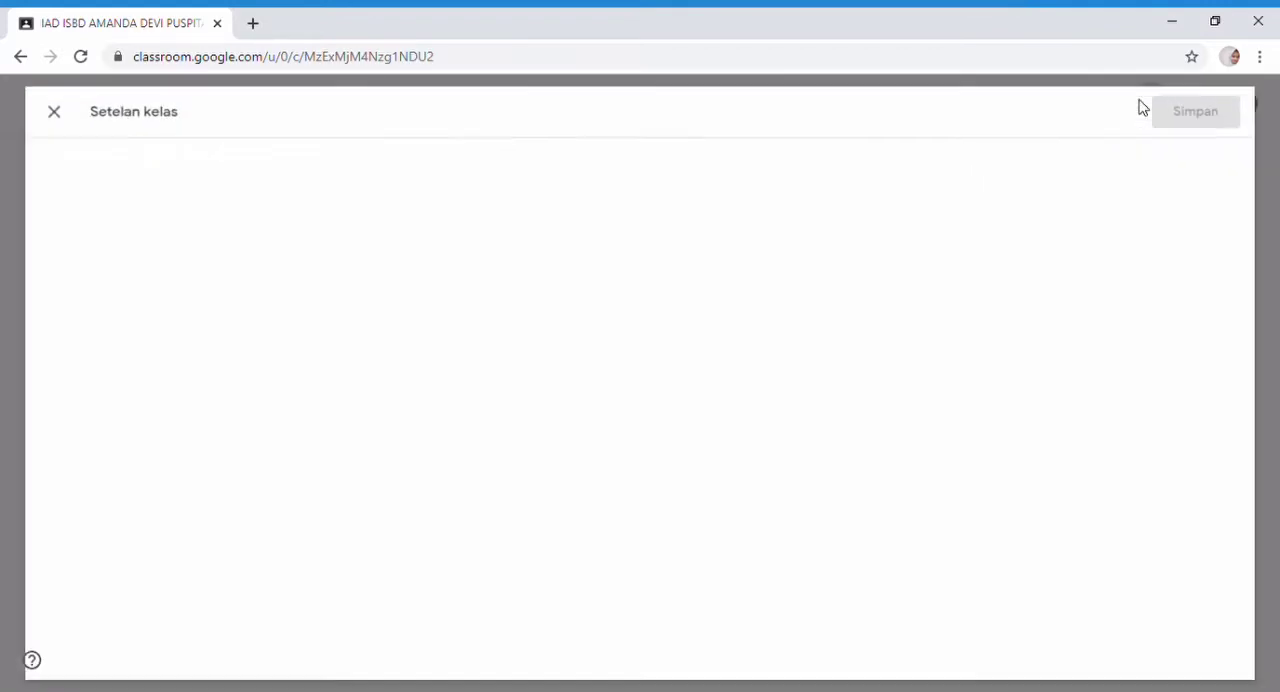
scroll(686, 360, "down", 8)
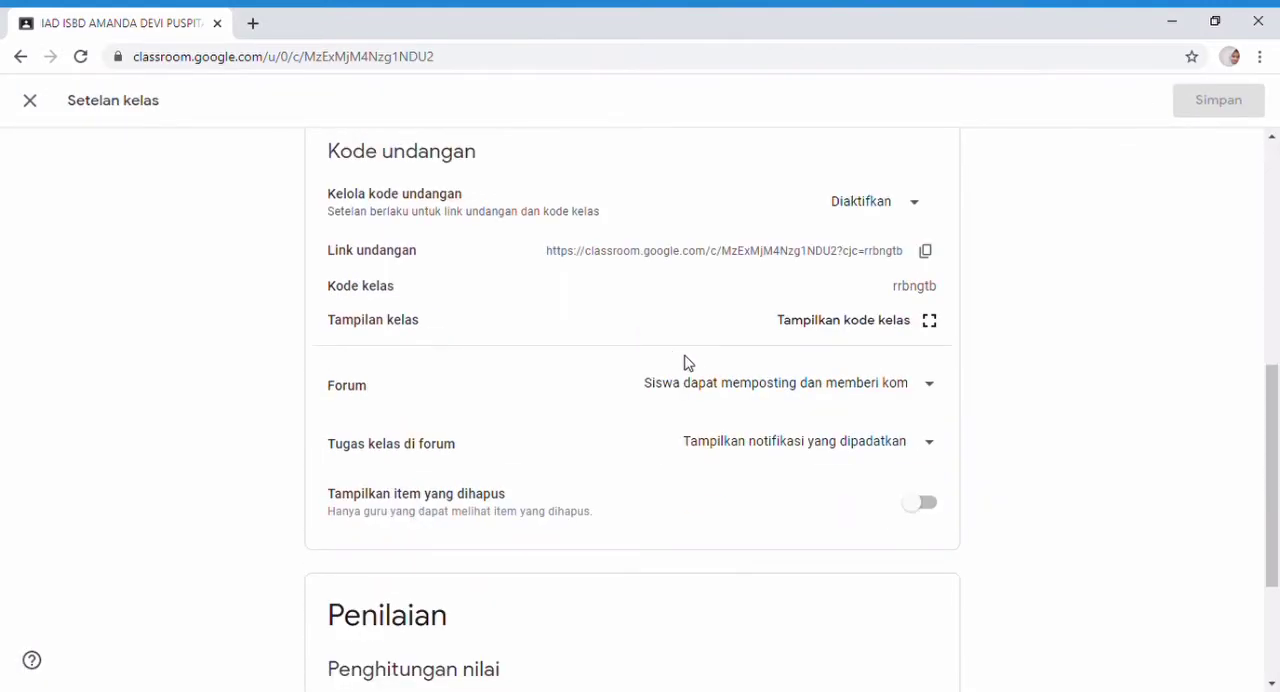
left_click(750, 390)
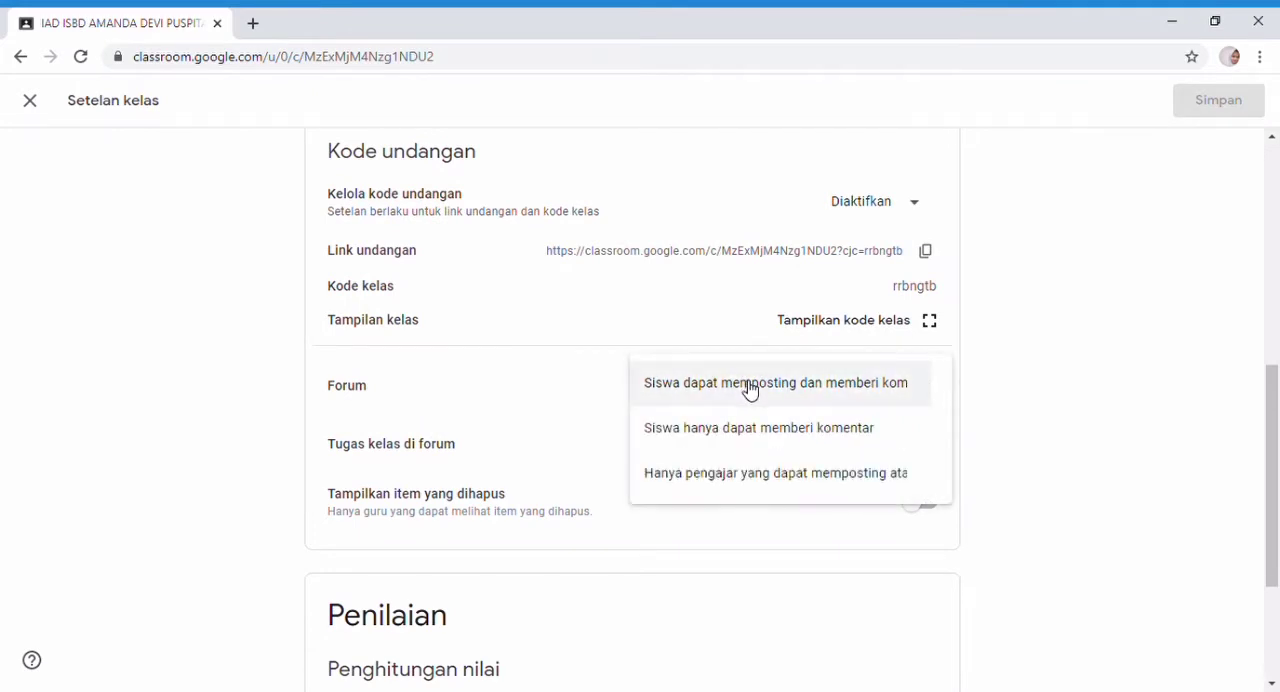
left_click(758, 430)
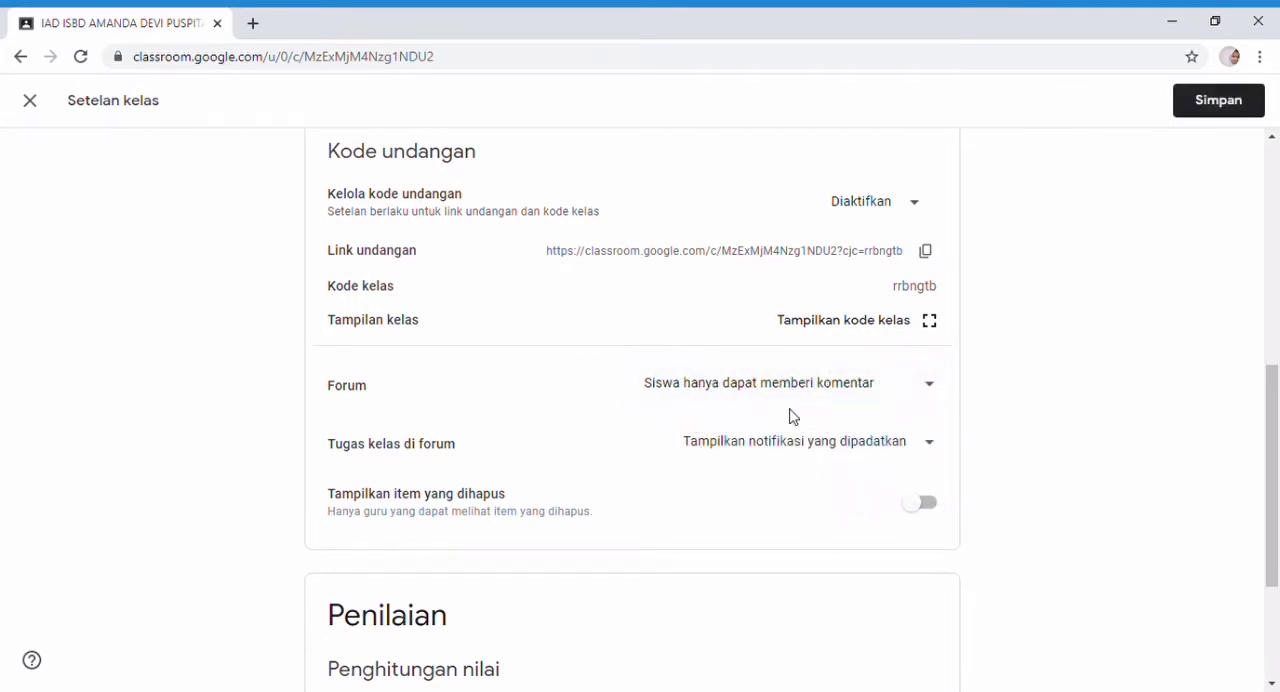
left_click(1205, 101)
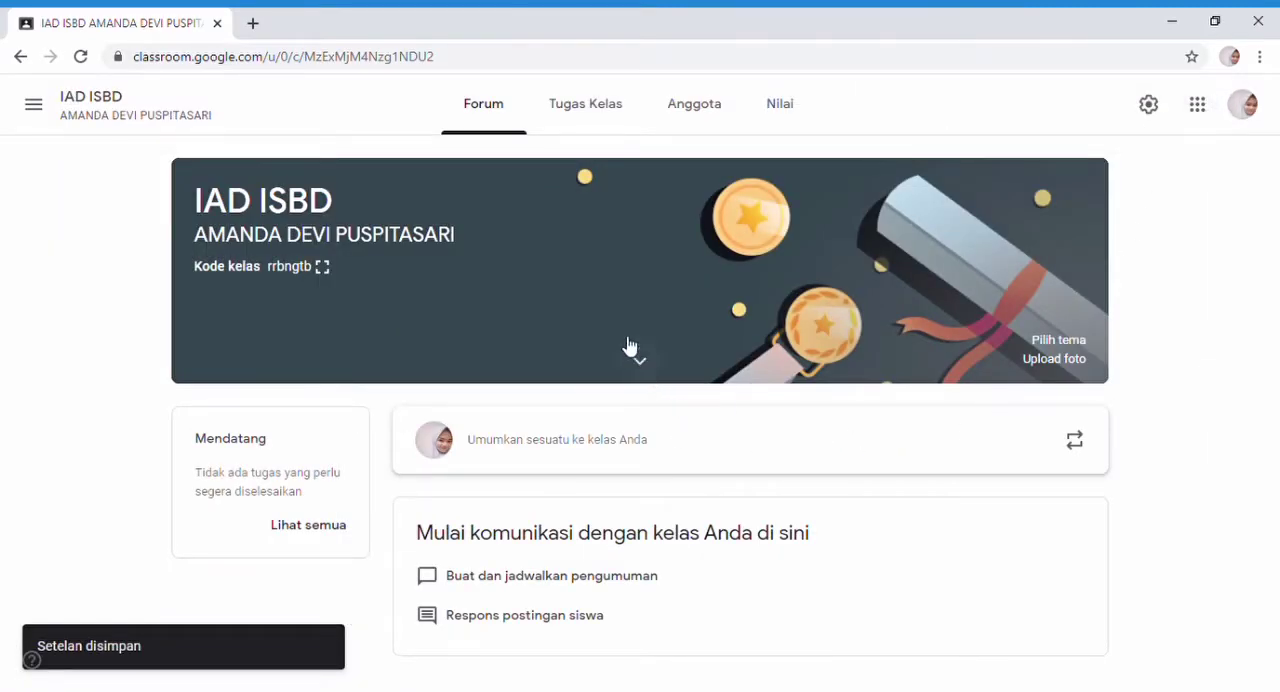
Start a new assignment (Tugas) in the class's classwork and title it "TUGAS 1".
left_click(579, 110)
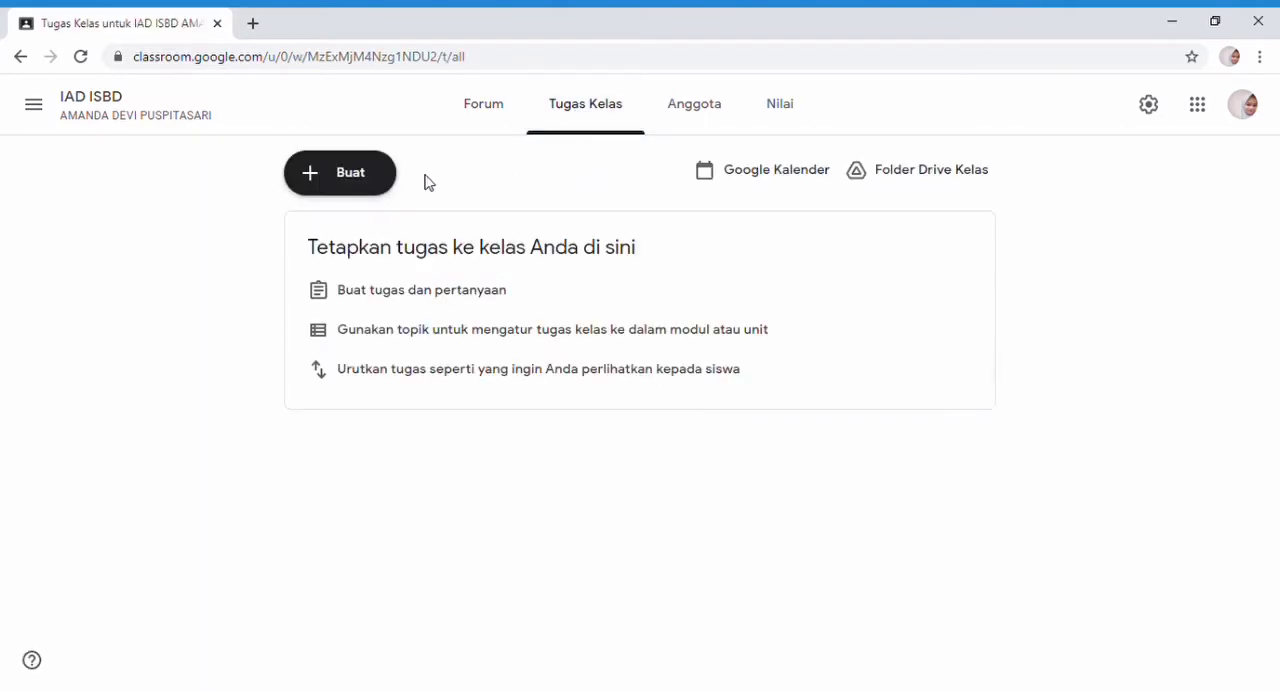
left_click(348, 180)
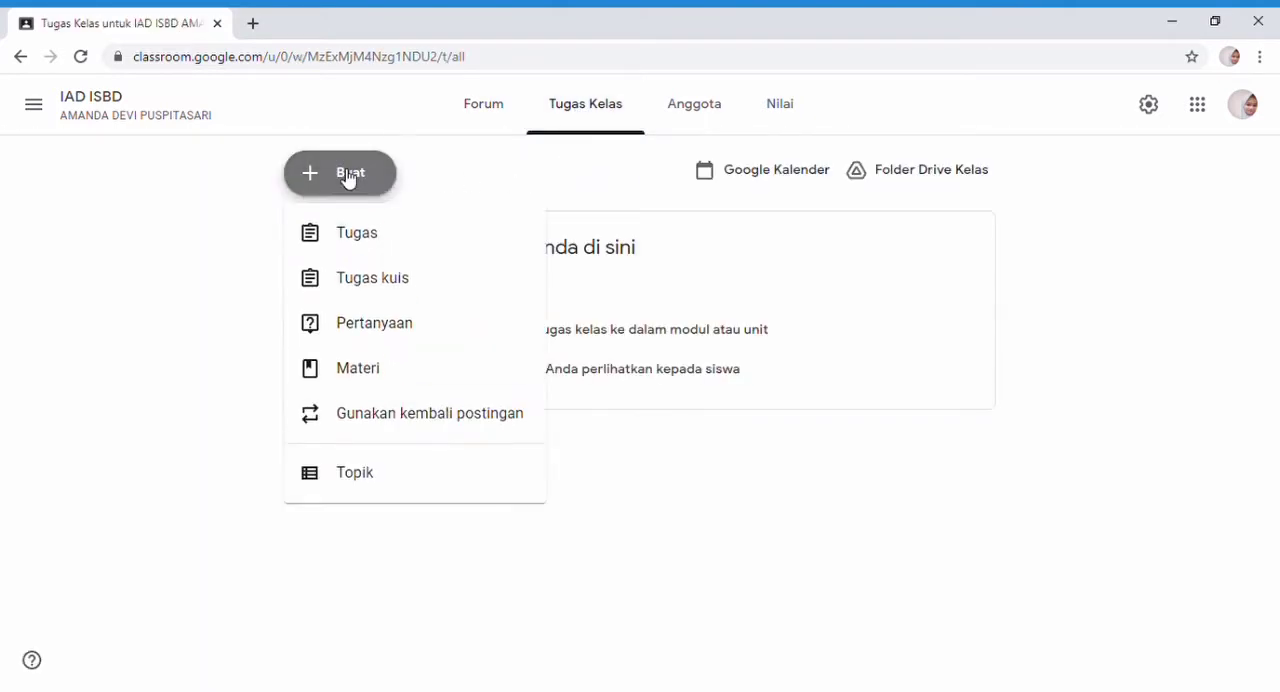
left_click(365, 238)
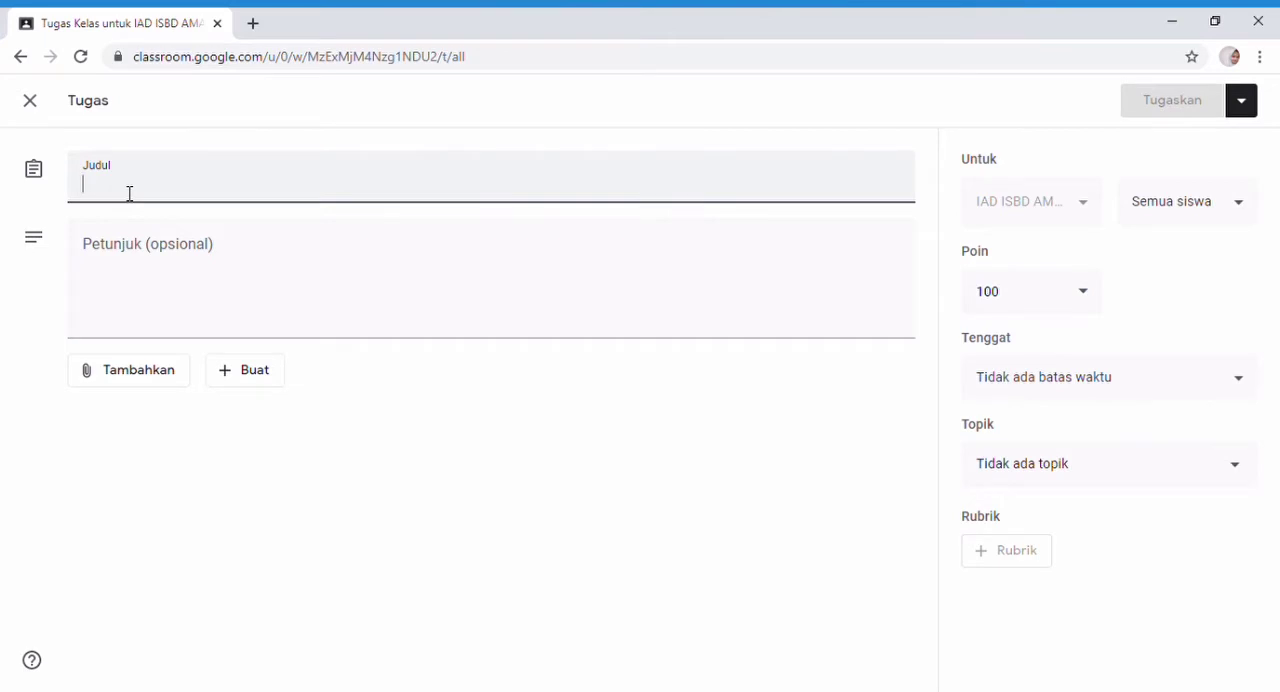
type("TUGAS 1")
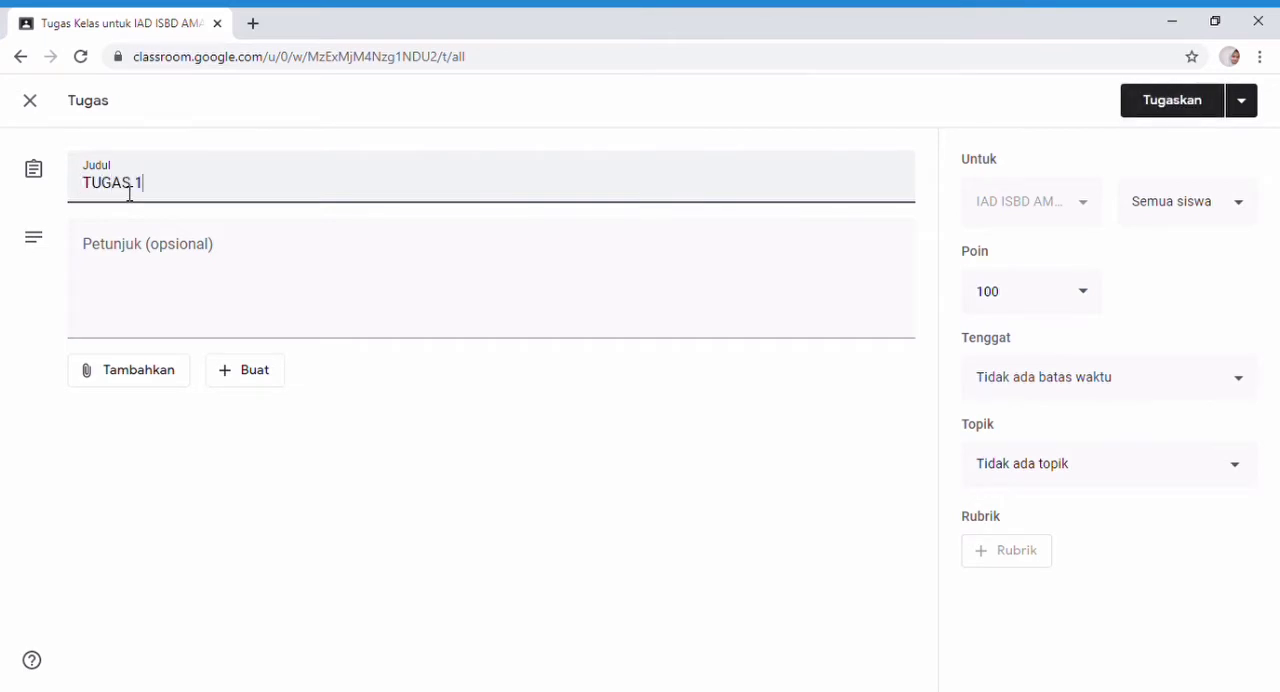
Enter "DIKUMPULKAN TEPAT WAKTU" as the instructions for the assignment.
left_click(115, 278)
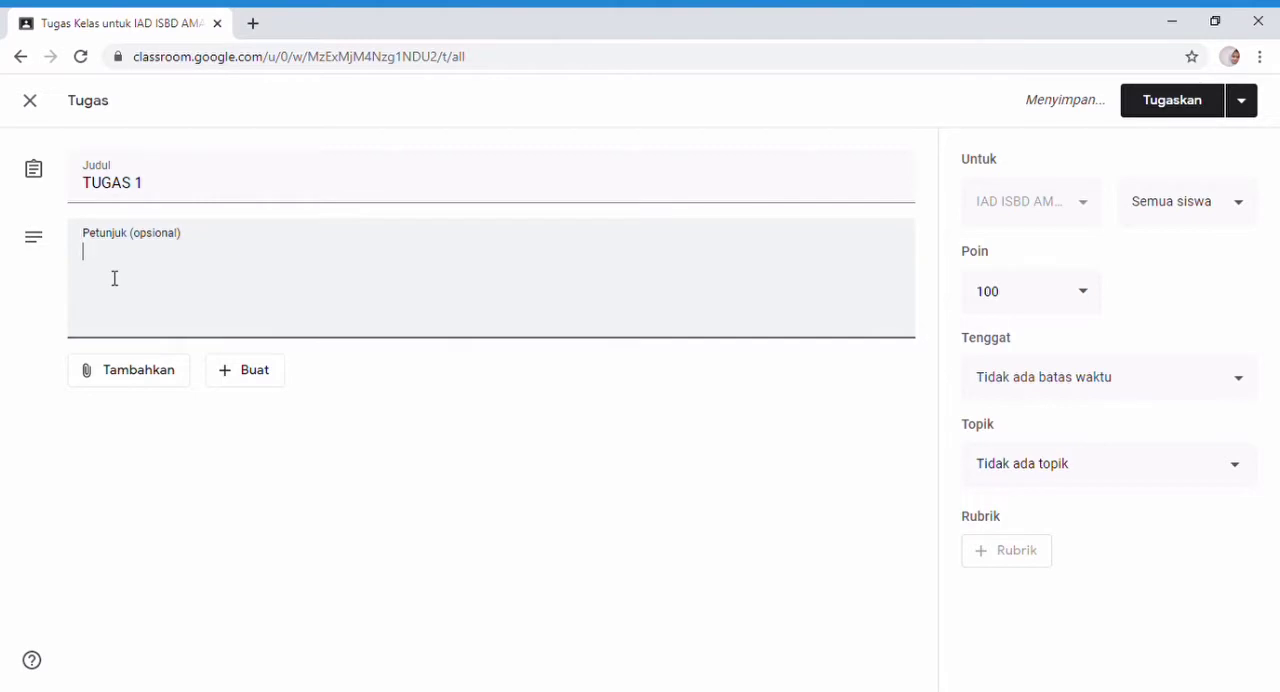
type("DIKUMPULK")
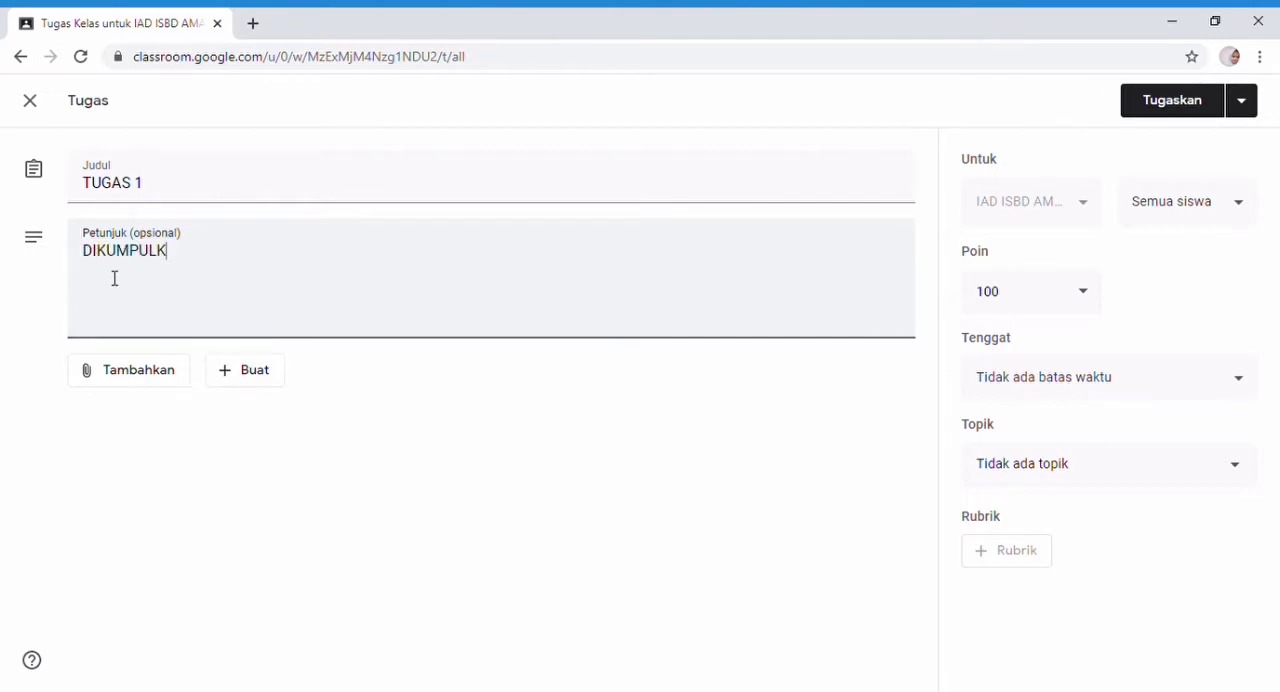
type("AN TEPAT ")
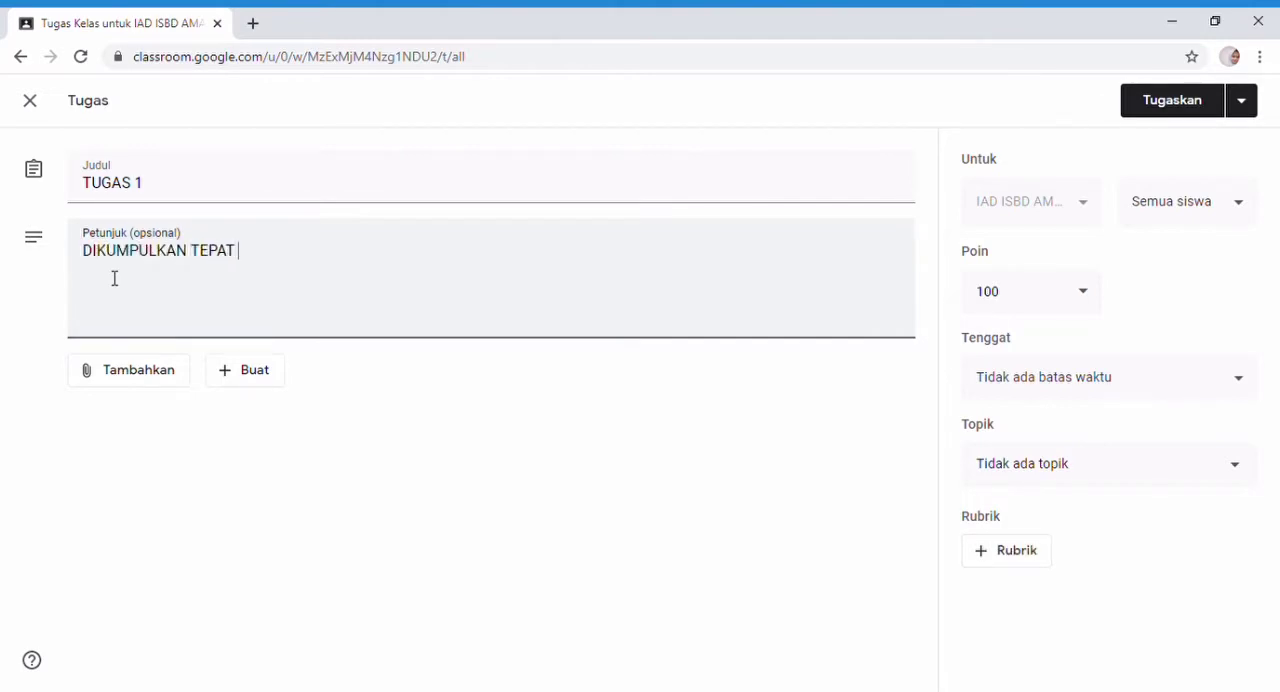
type("WAKTU")
Upload the computer file "TUGAS 1 IAD ISBD.docx" and attach it to the assignment.
left_click(135, 372)
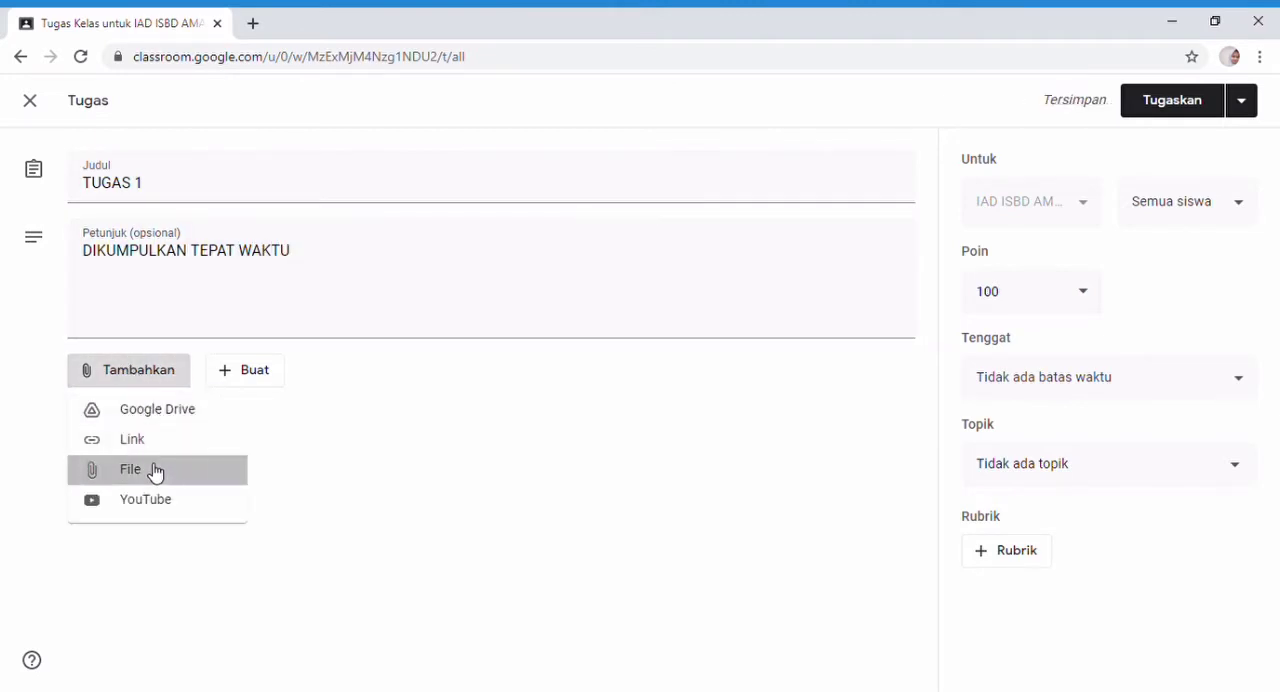
left_click(155, 472)
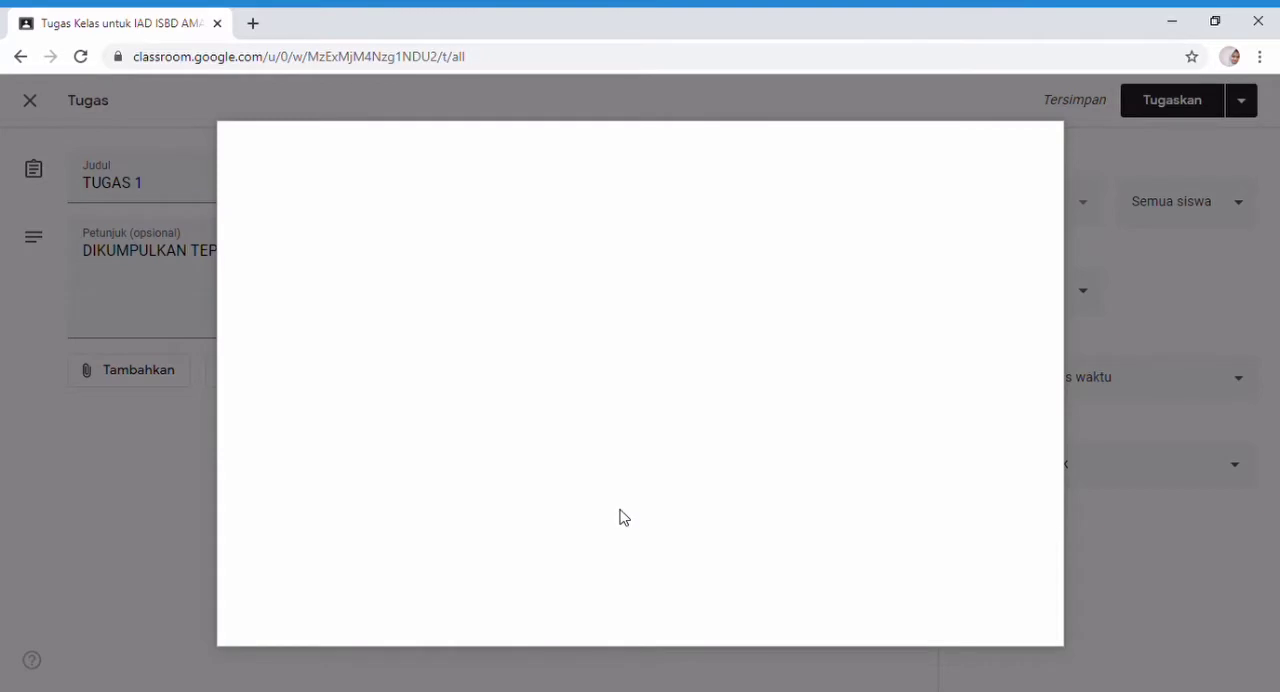
left_click(655, 502)
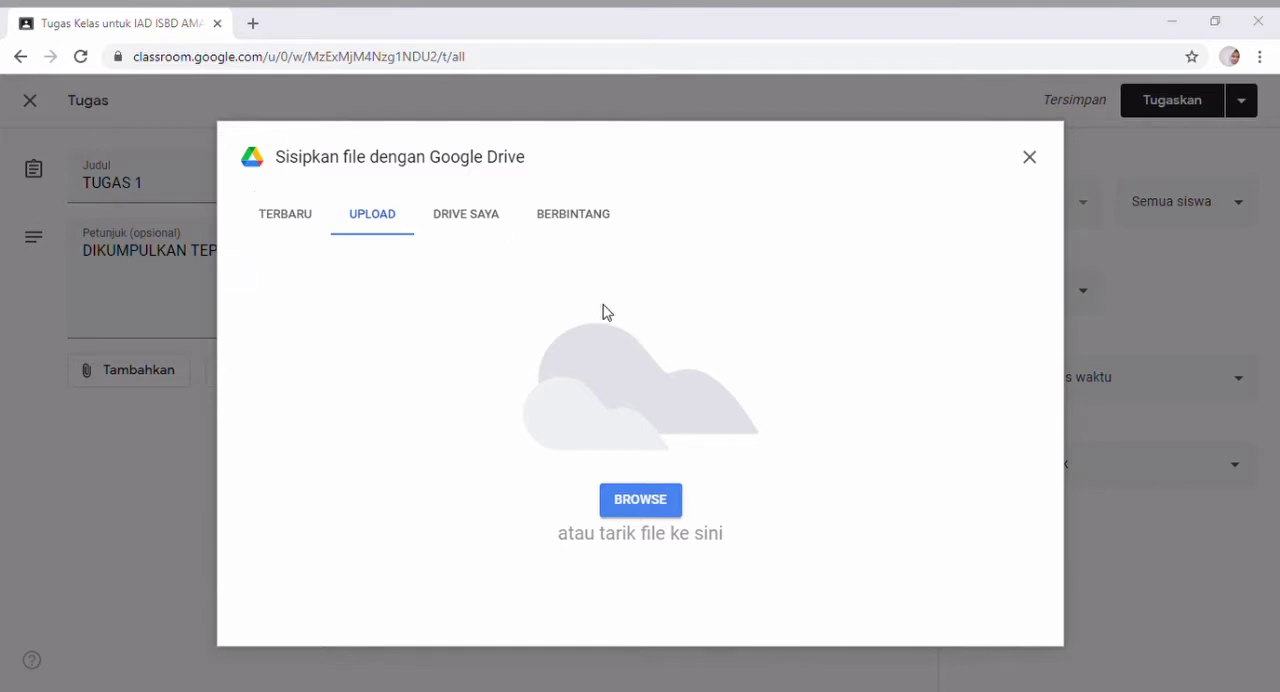
left_click_drag(755, 432, 757, 434)
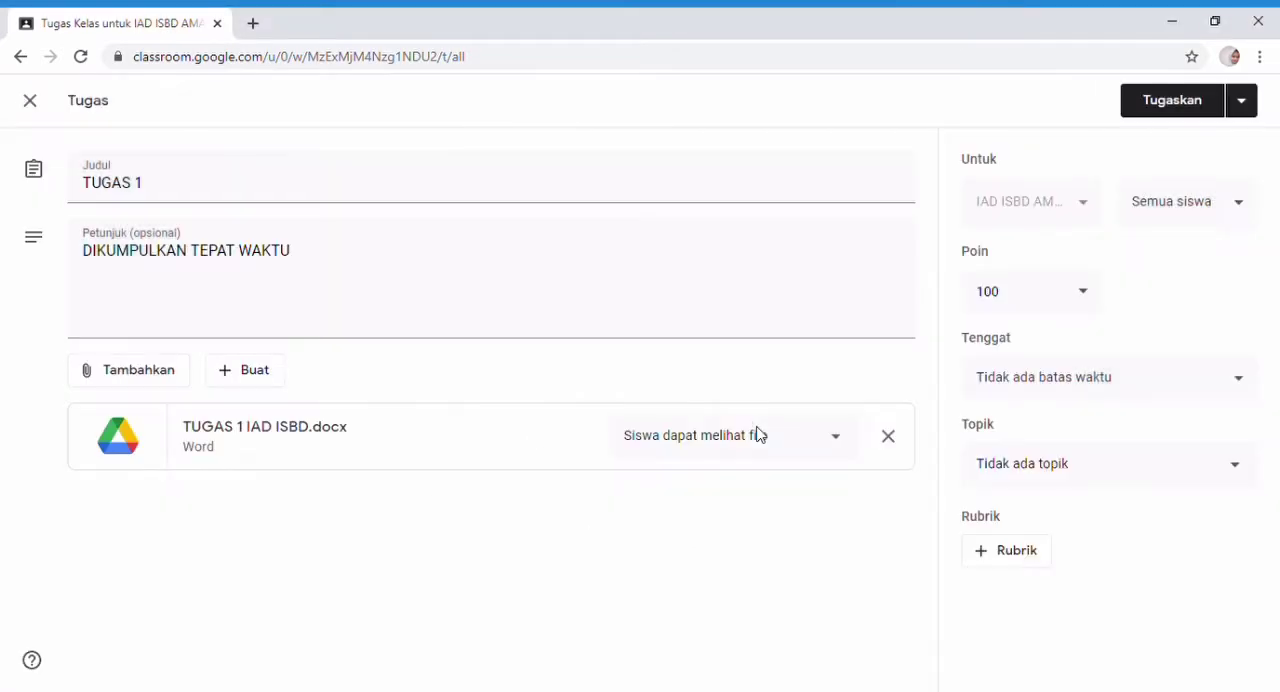
Set the TUGAS 1 deadline to 31 Mar 2021 at 23.59 and assign it to the class.
left_click(1104, 376)
left_click(1157, 450)
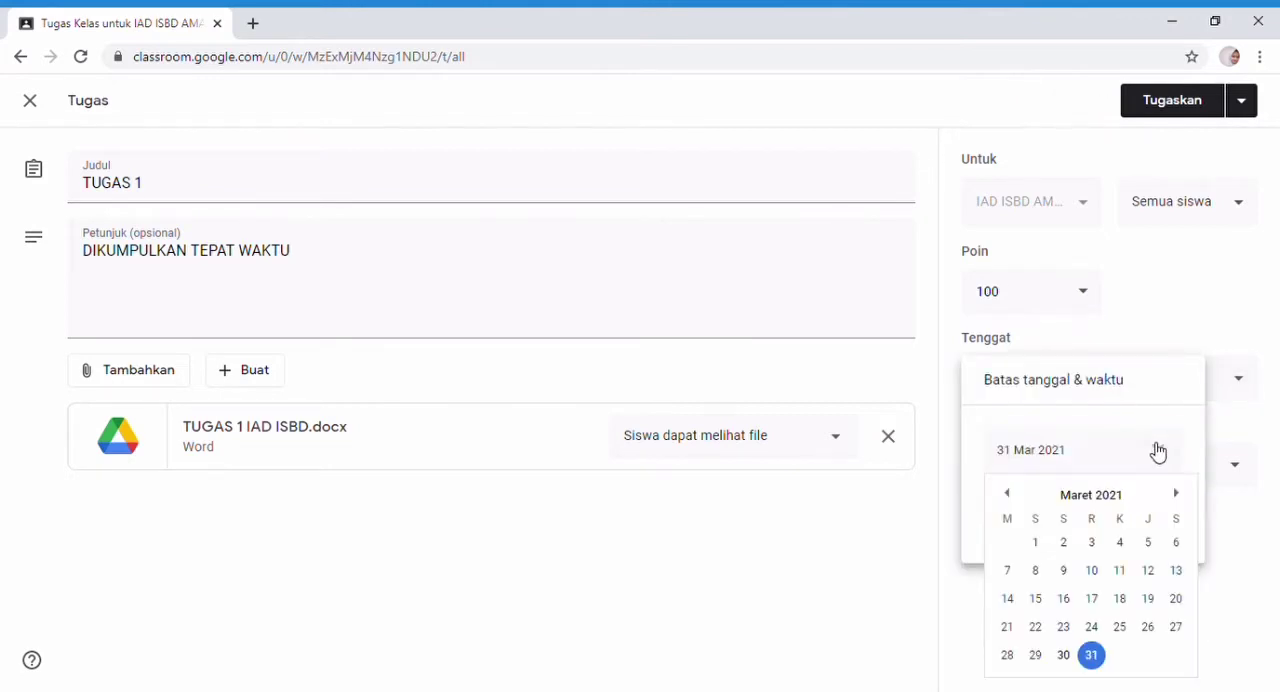
left_click(1095, 659)
left_click(1072, 518)
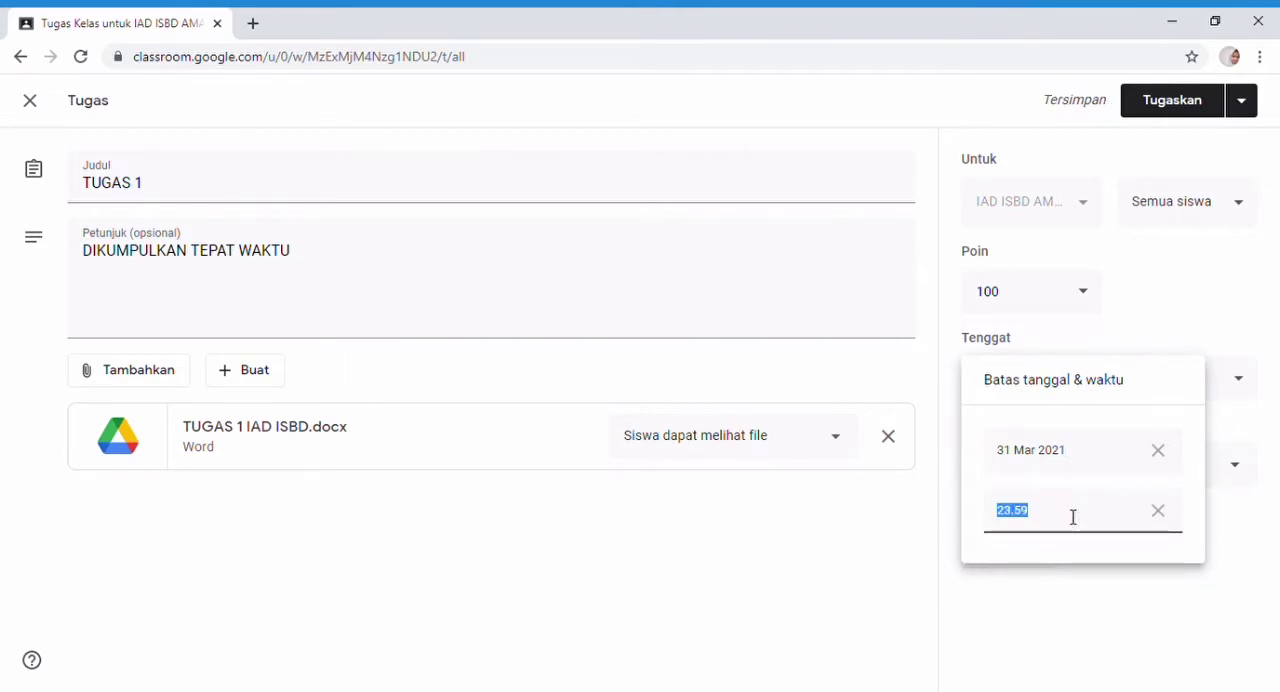
left_click(1173, 104)
left_click(1173, 104)
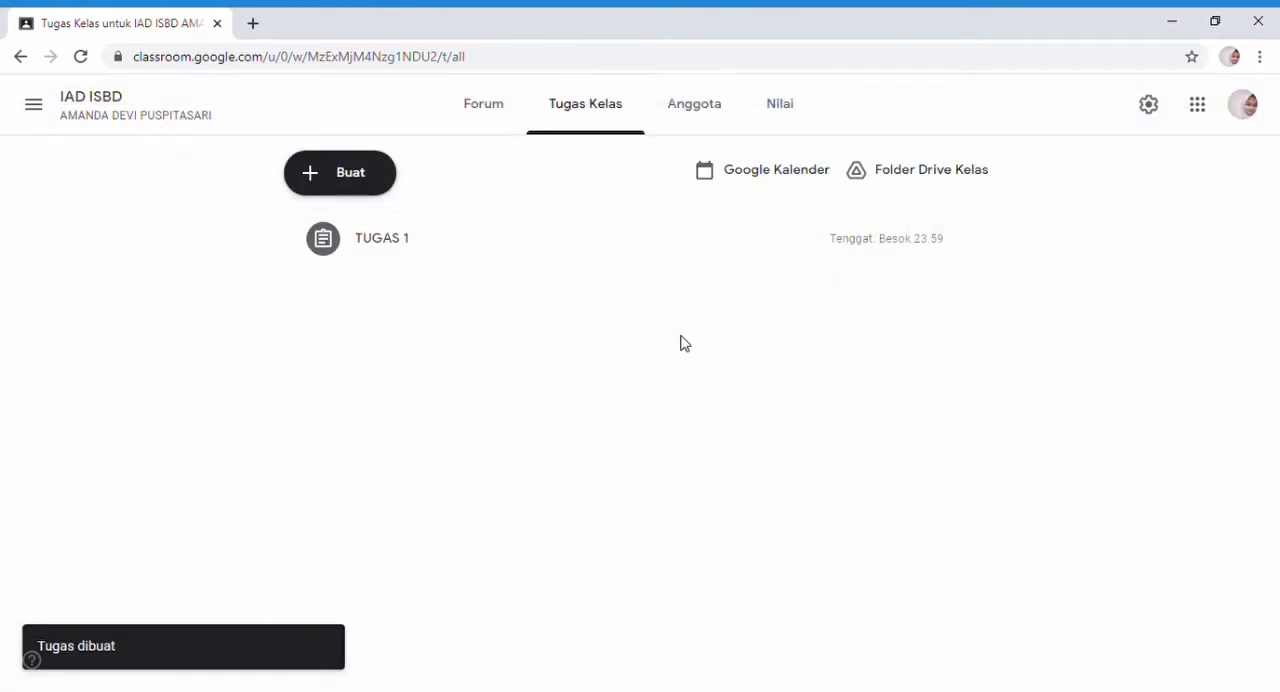
Start another assignment (Tugas) titled "TUGAS 2" with the instructions "DIKUMPULKAN TEPAT WAKTU".
left_click(352, 176)
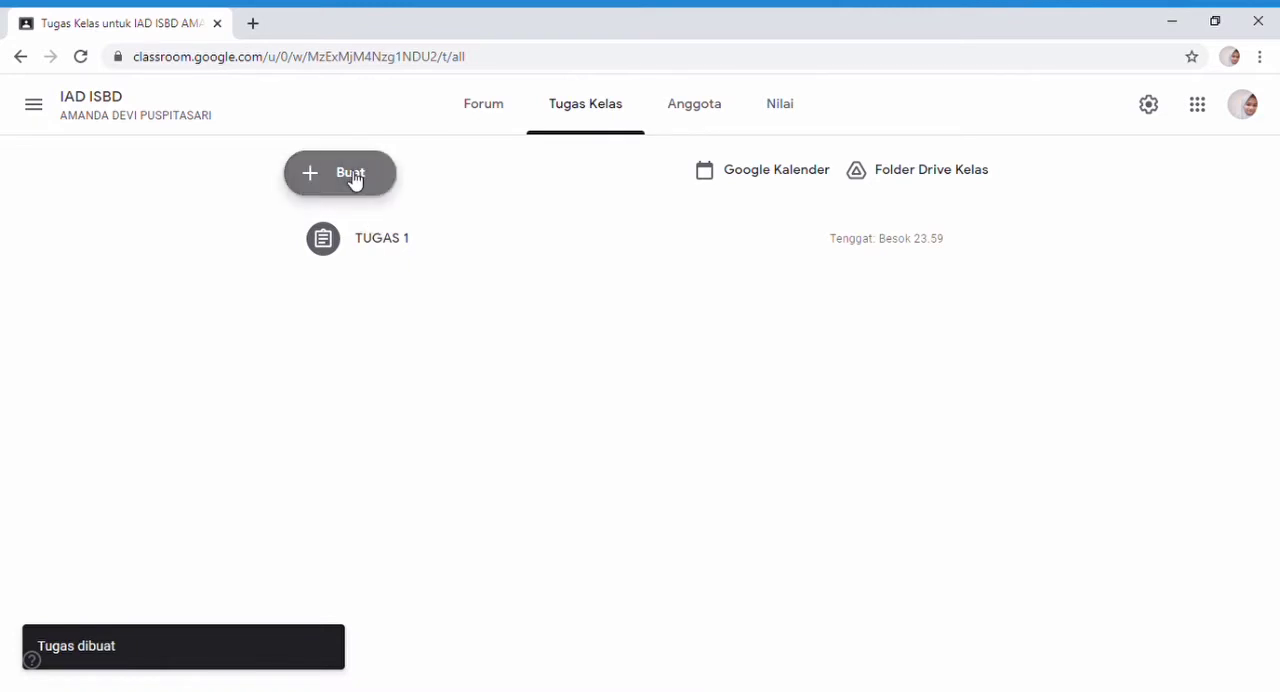
left_click(363, 240)
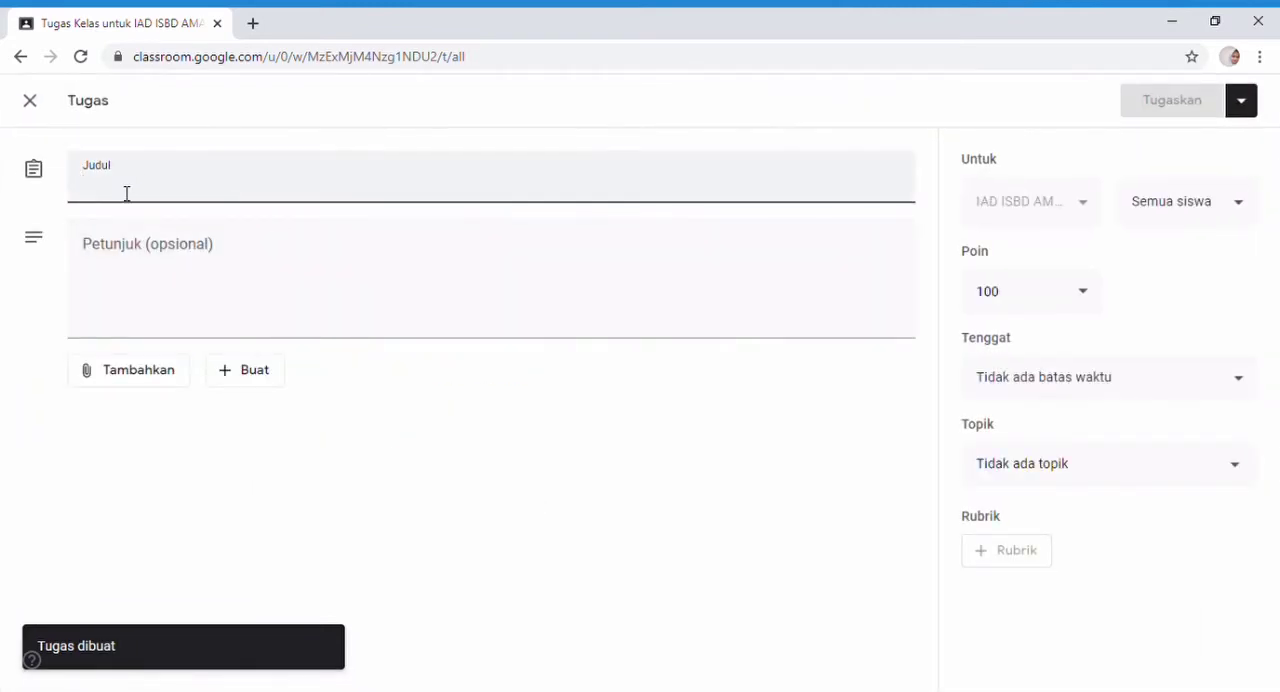
type("TUGAS 2")
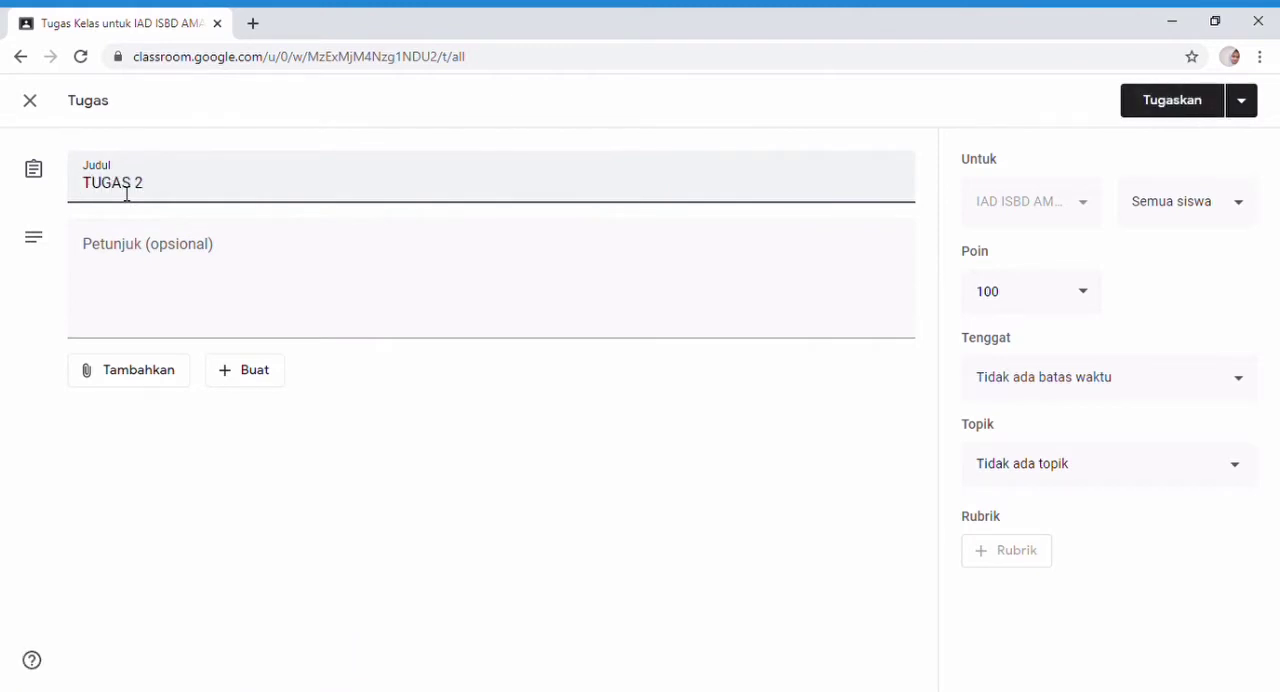
left_click(120, 270)
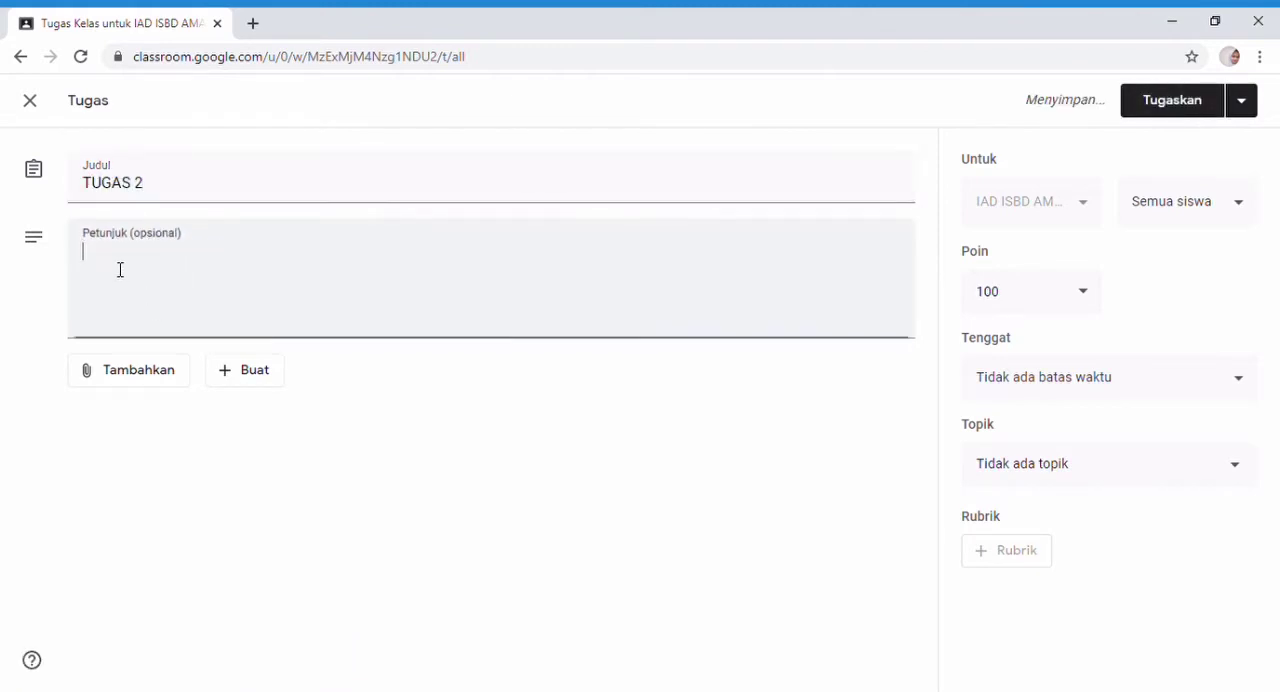
type("DIKUMPU")
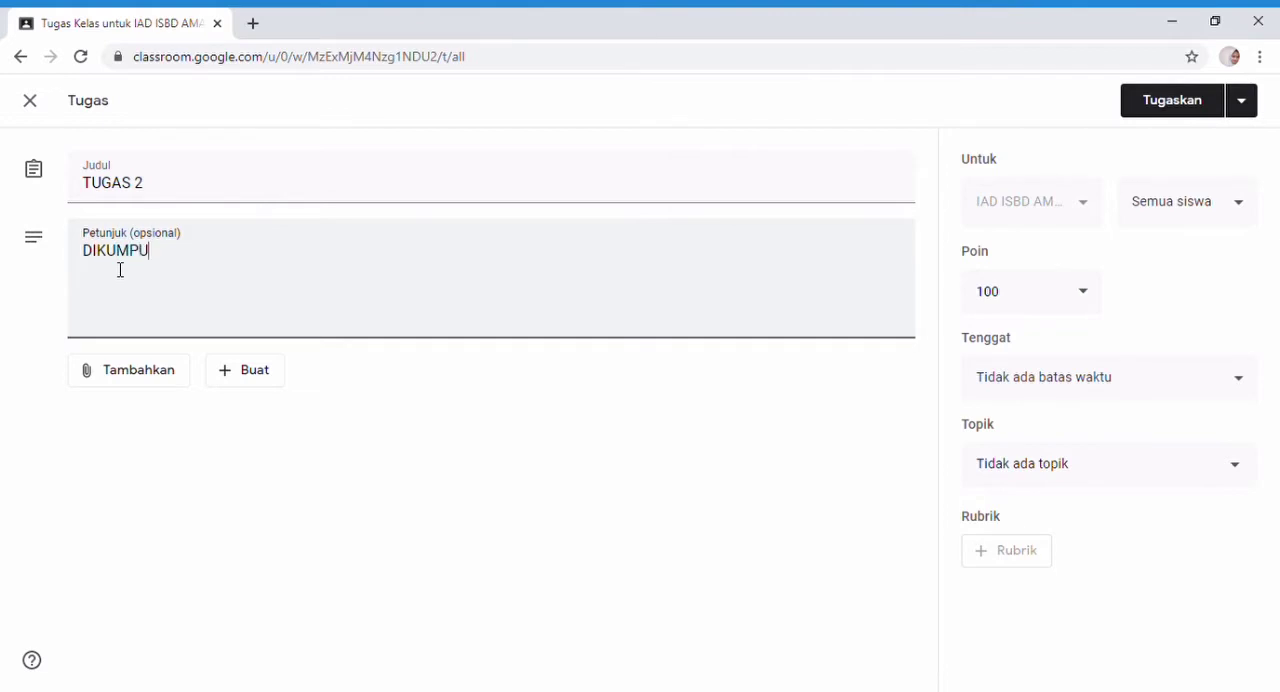
type("LKAN TEPAT WAKTU")
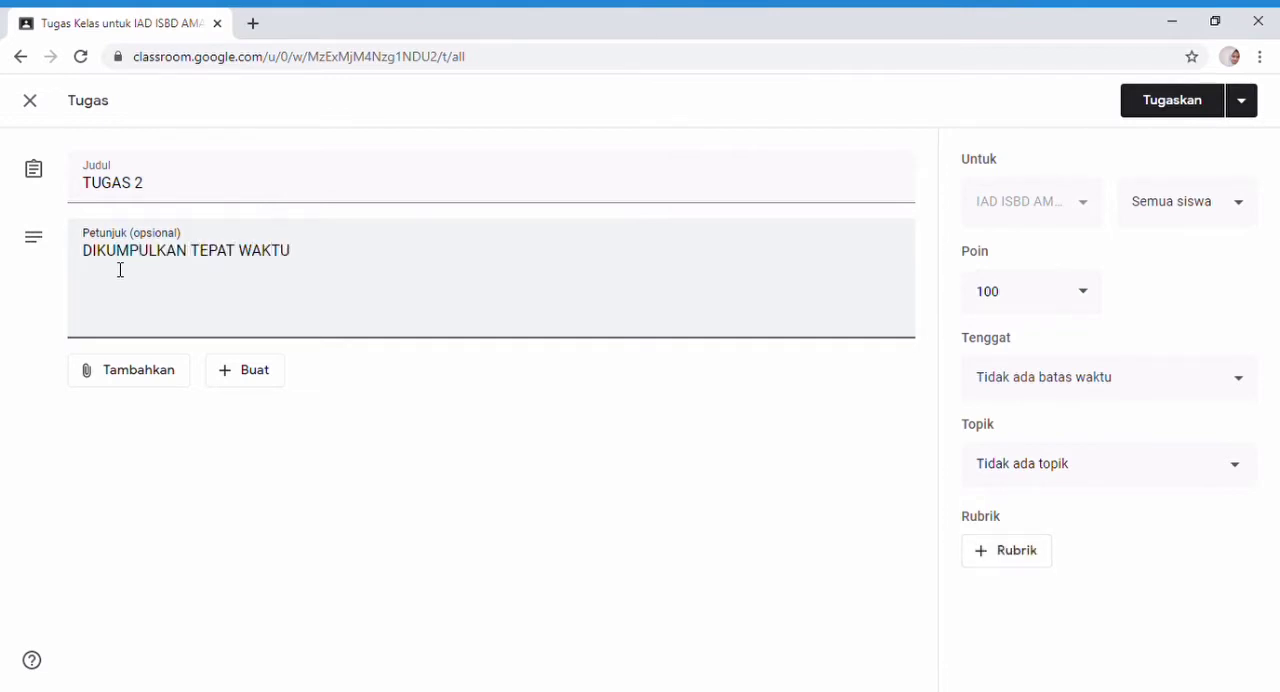
Upload the computer file "TUGAS 2 IAD ISBD.docx" and attach it to the TUGAS 2 assignment.
left_click(142, 372)
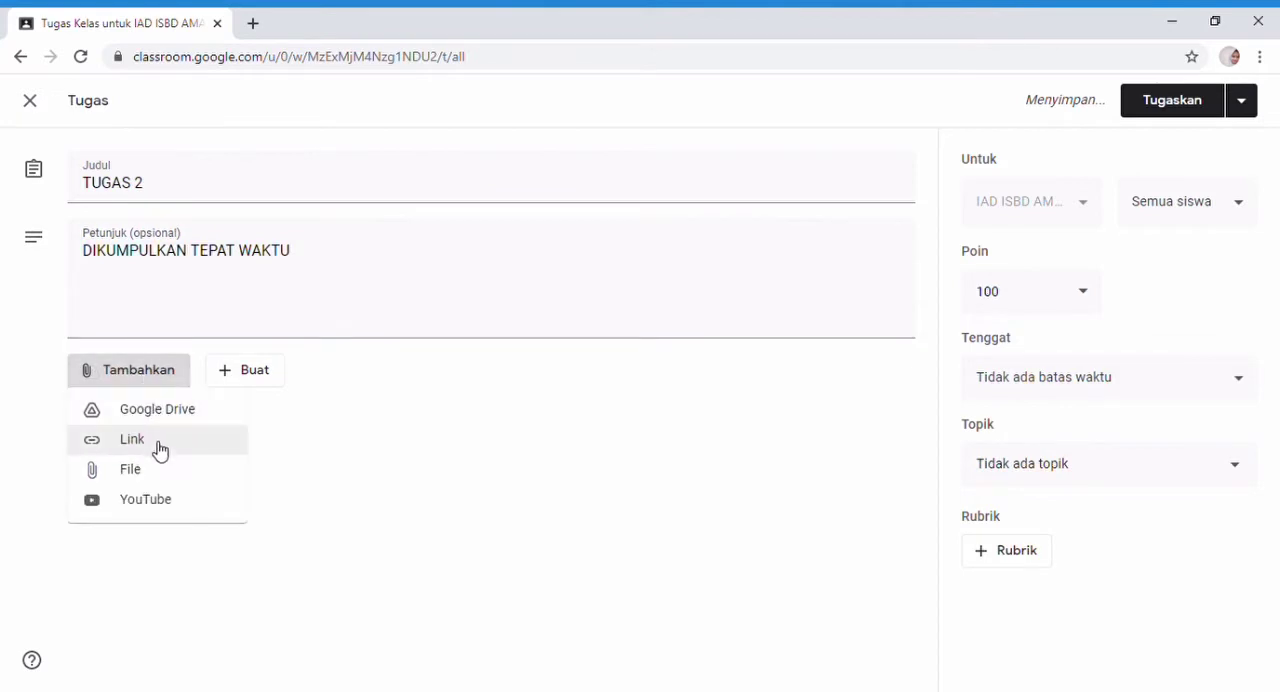
left_click(155, 467)
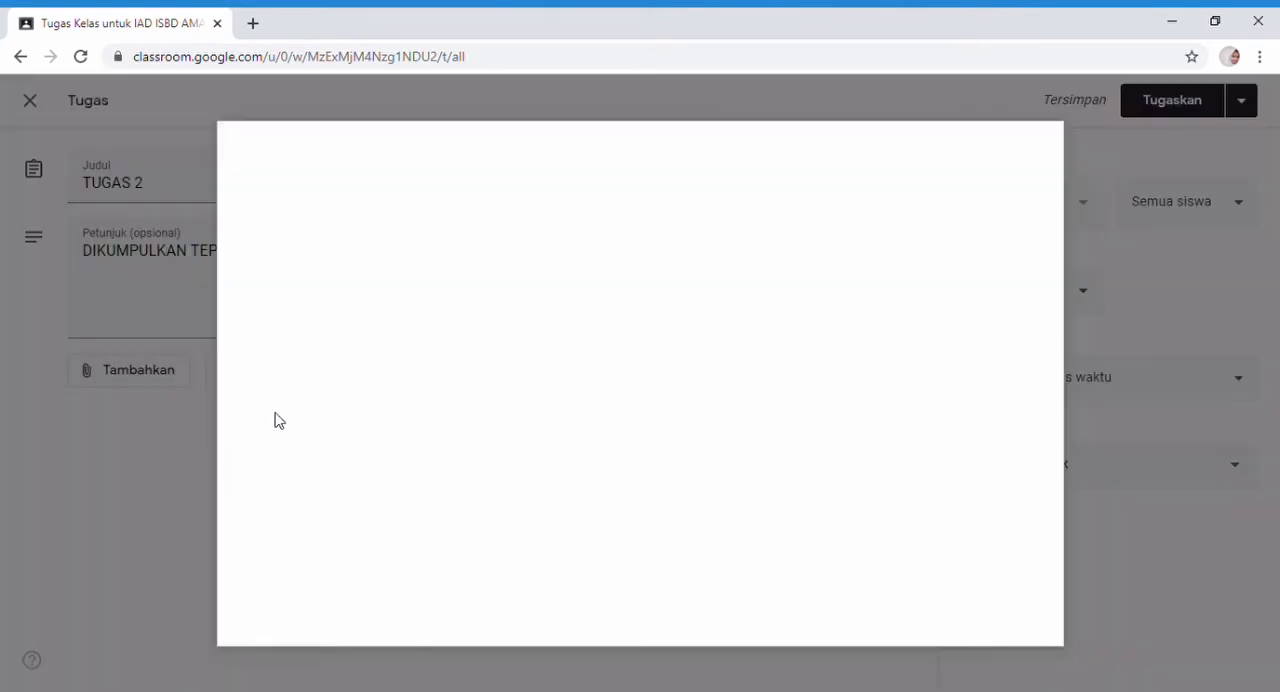
left_click(628, 498)
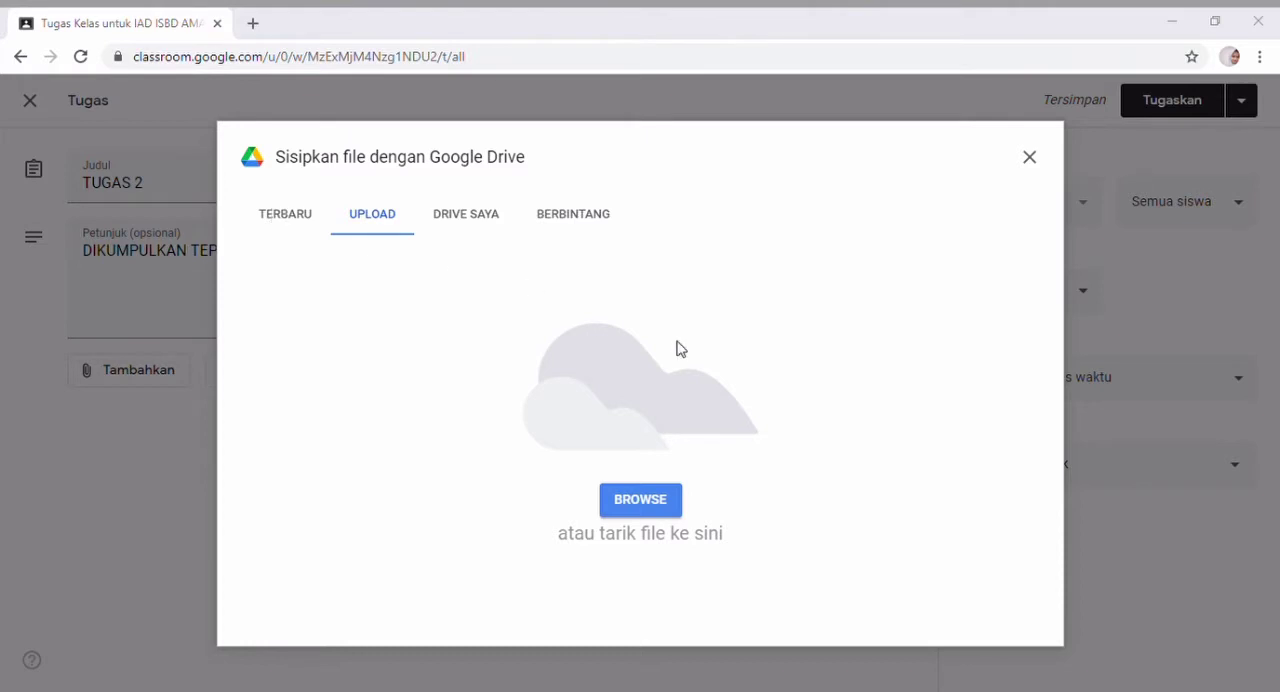
left_click(764, 424)
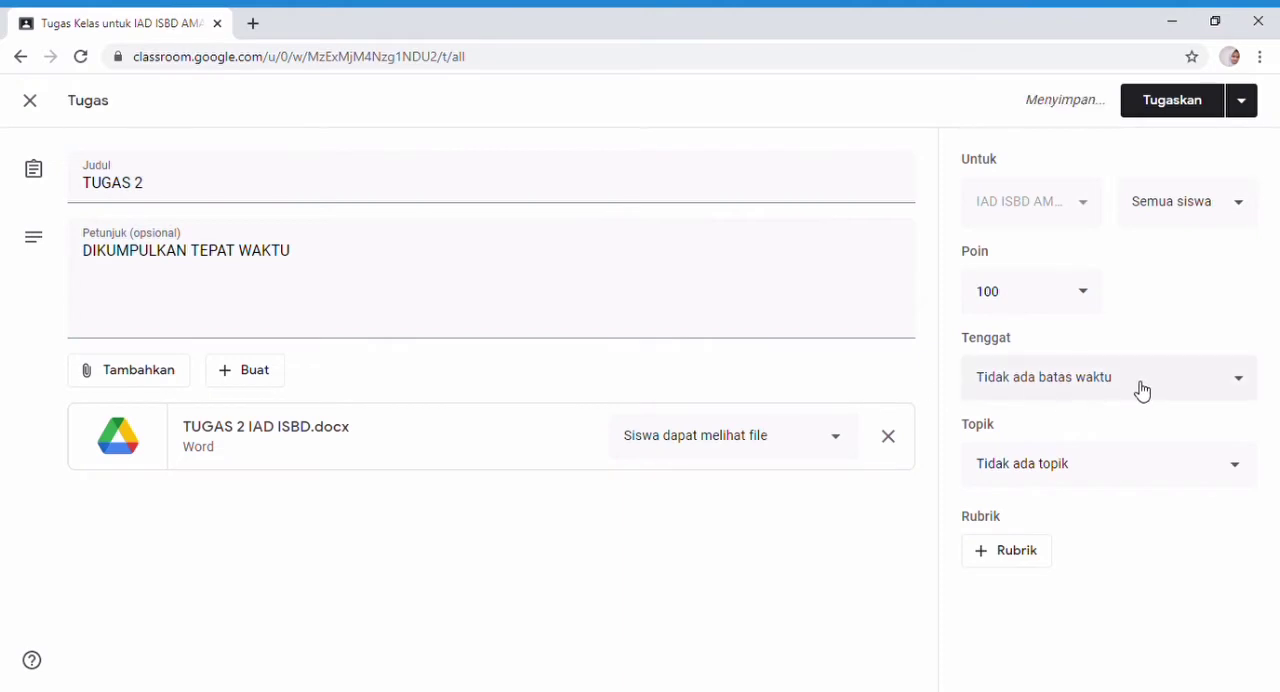
Set the TUGAS 2 deadline to 2 Apr 2021 at 23.59 and assign it to the class.
left_click(1137, 388)
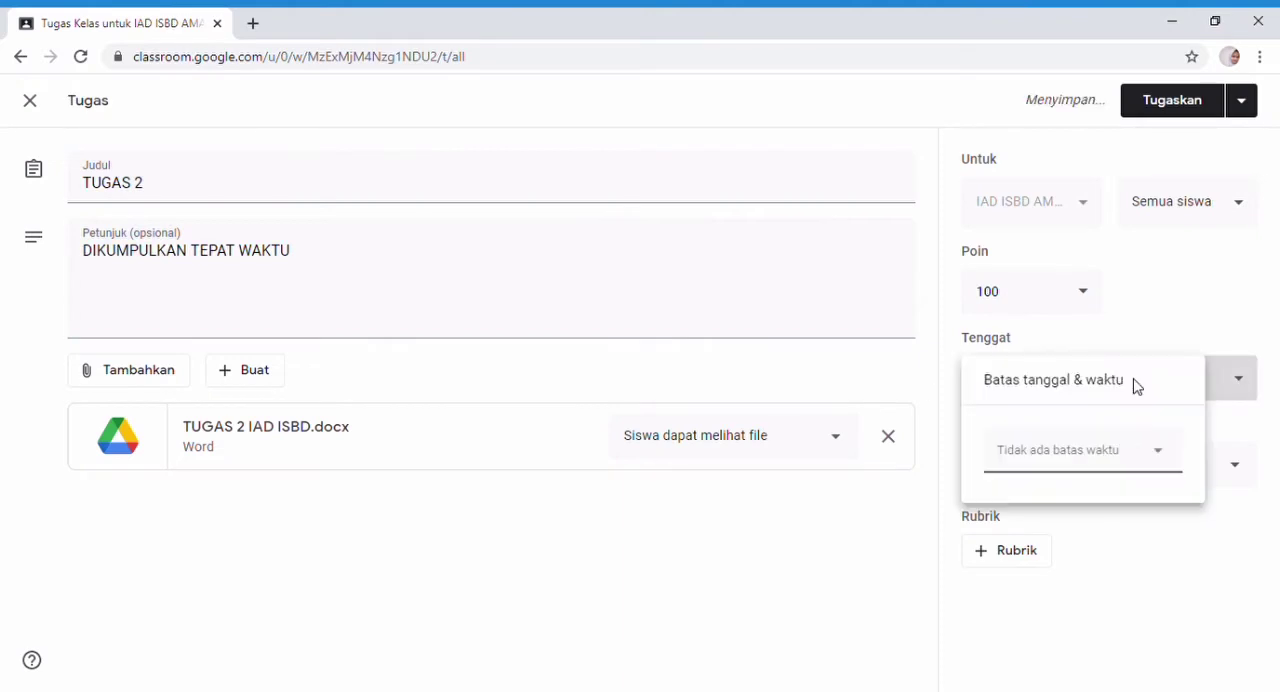
left_click(1157, 452)
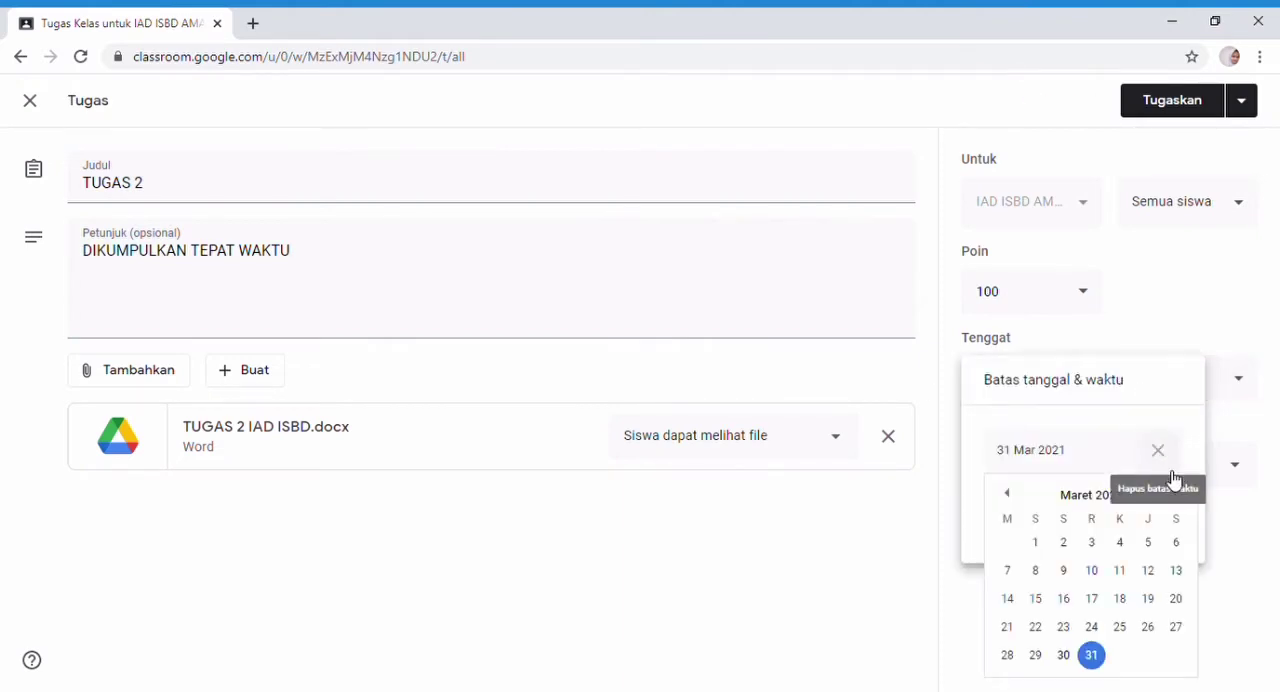
left_click(1174, 494)
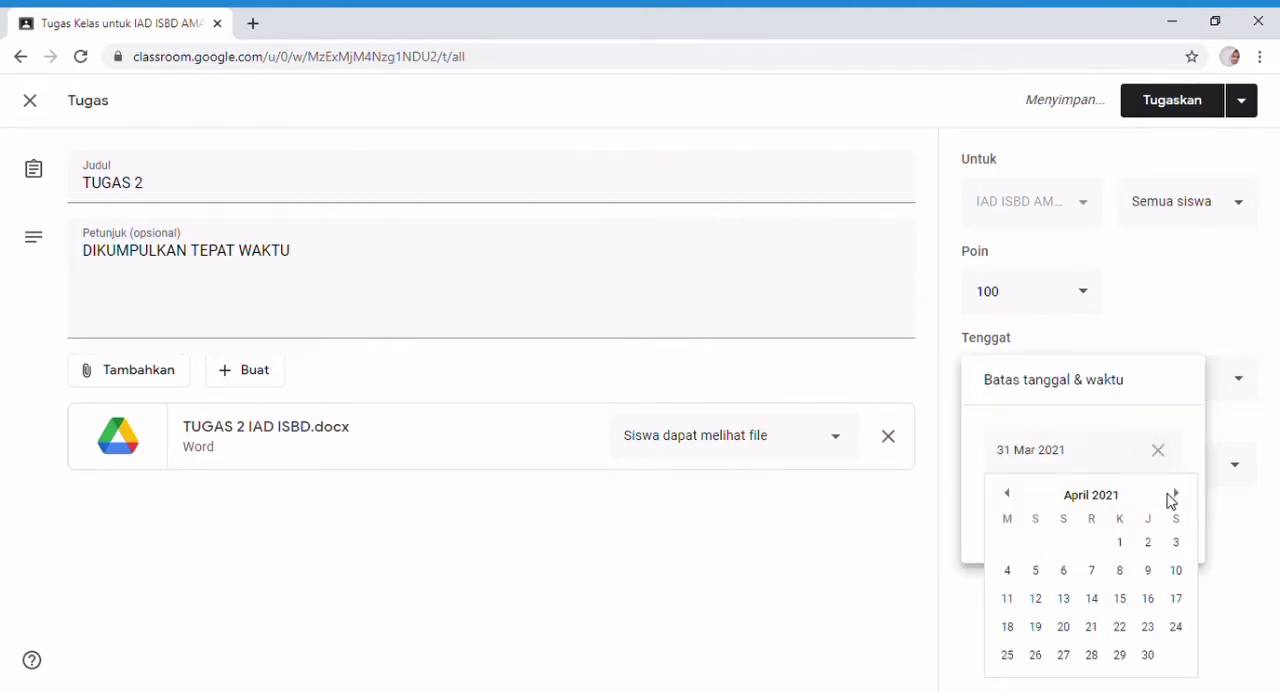
left_click(1150, 545)
left_click(1080, 516)
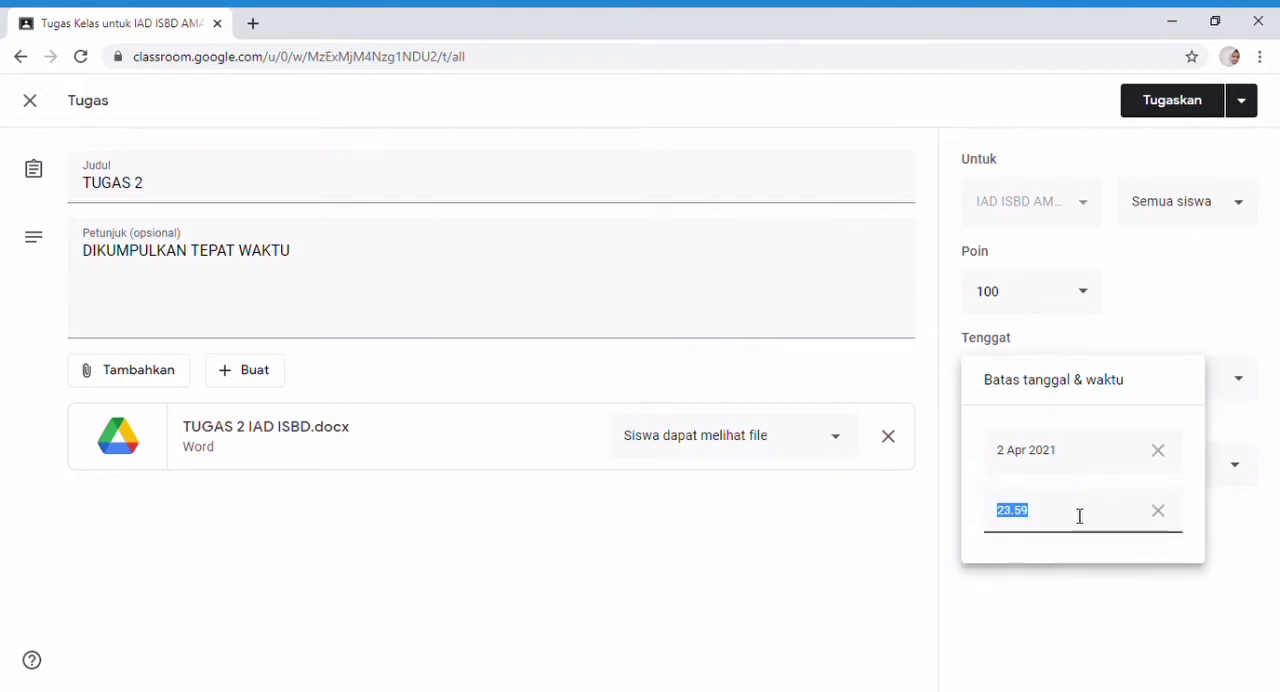
left_click(1168, 102)
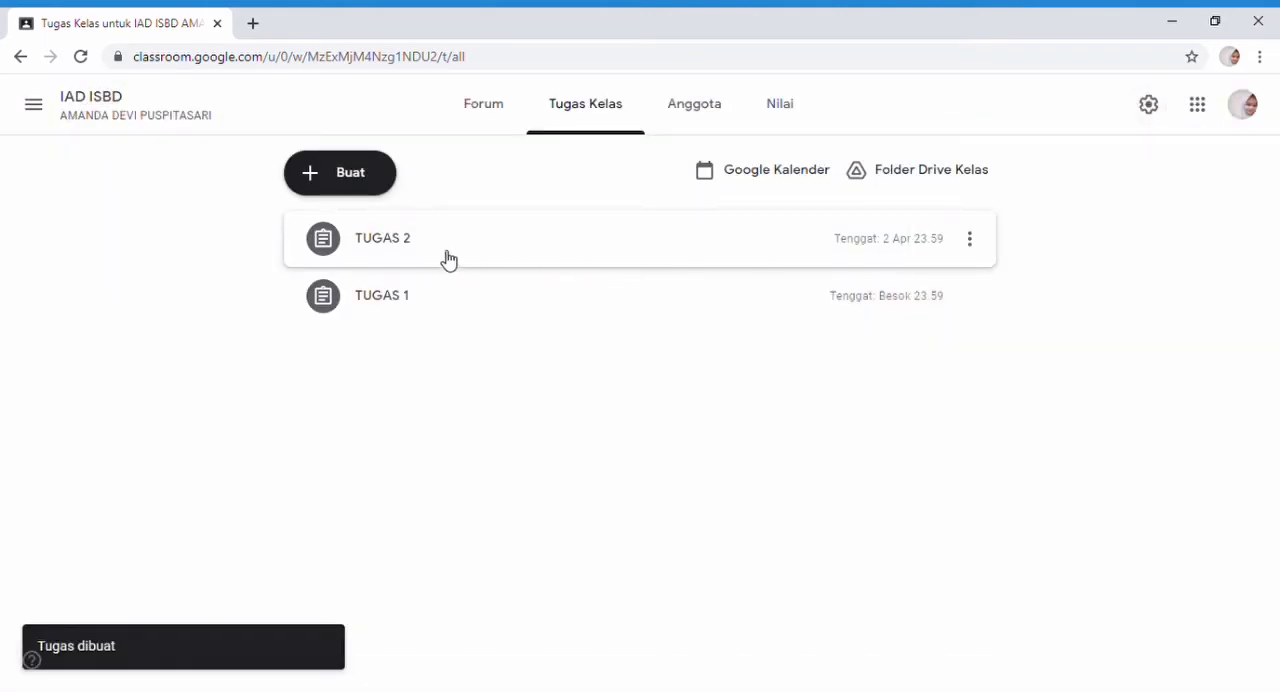
Start another assignment (Tugas) titled "TUGAS 3" with the instructions "DIKUMPULKAN TEPAT WAKTU".
left_click(345, 178)
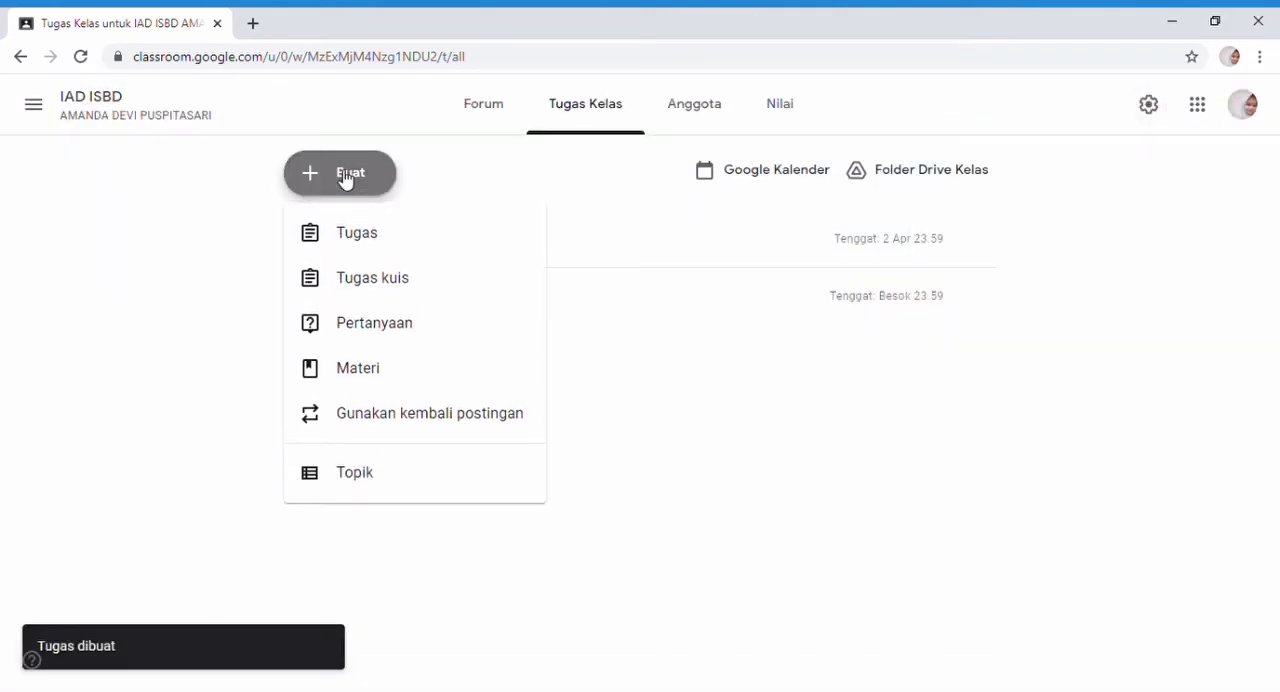
left_click(363, 241)
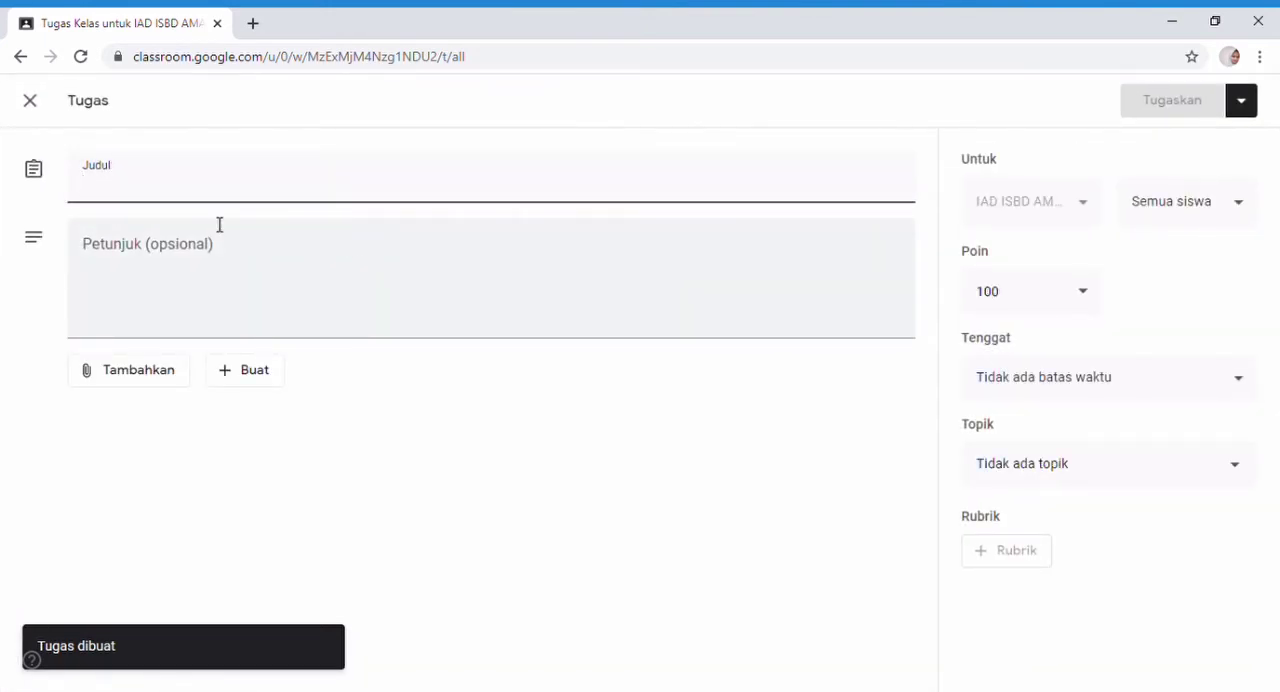
type("TUGAS 3")
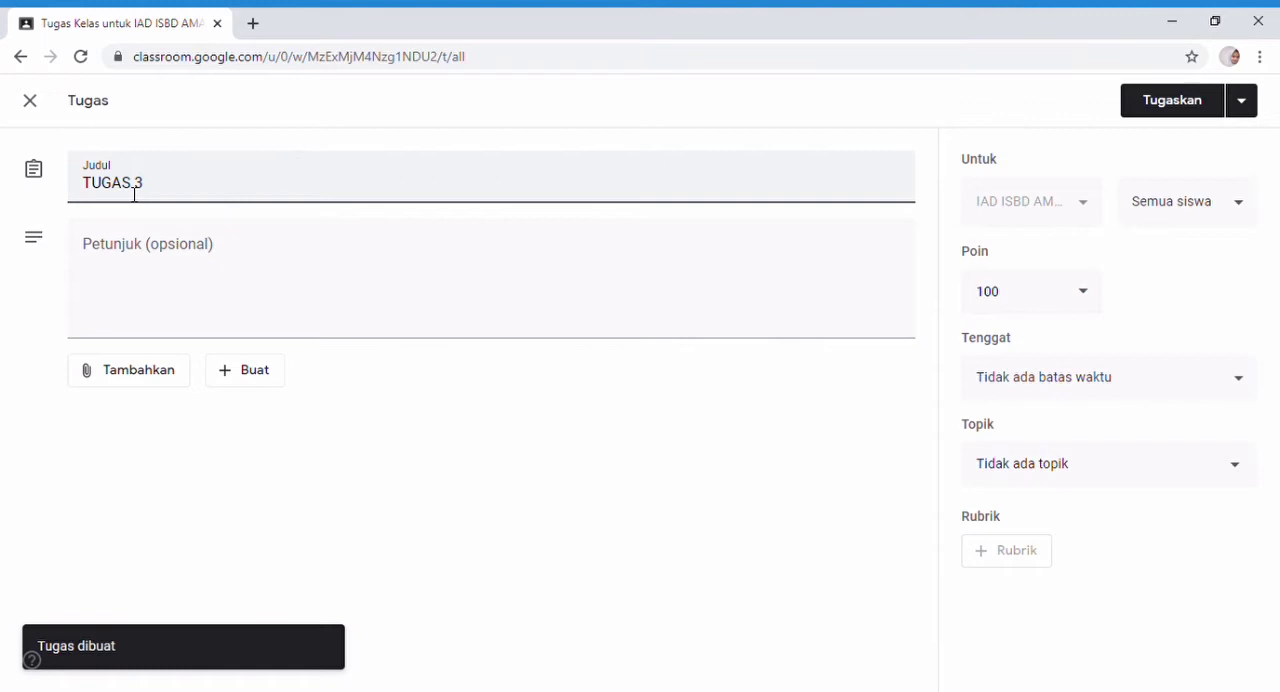
left_click(125, 287)
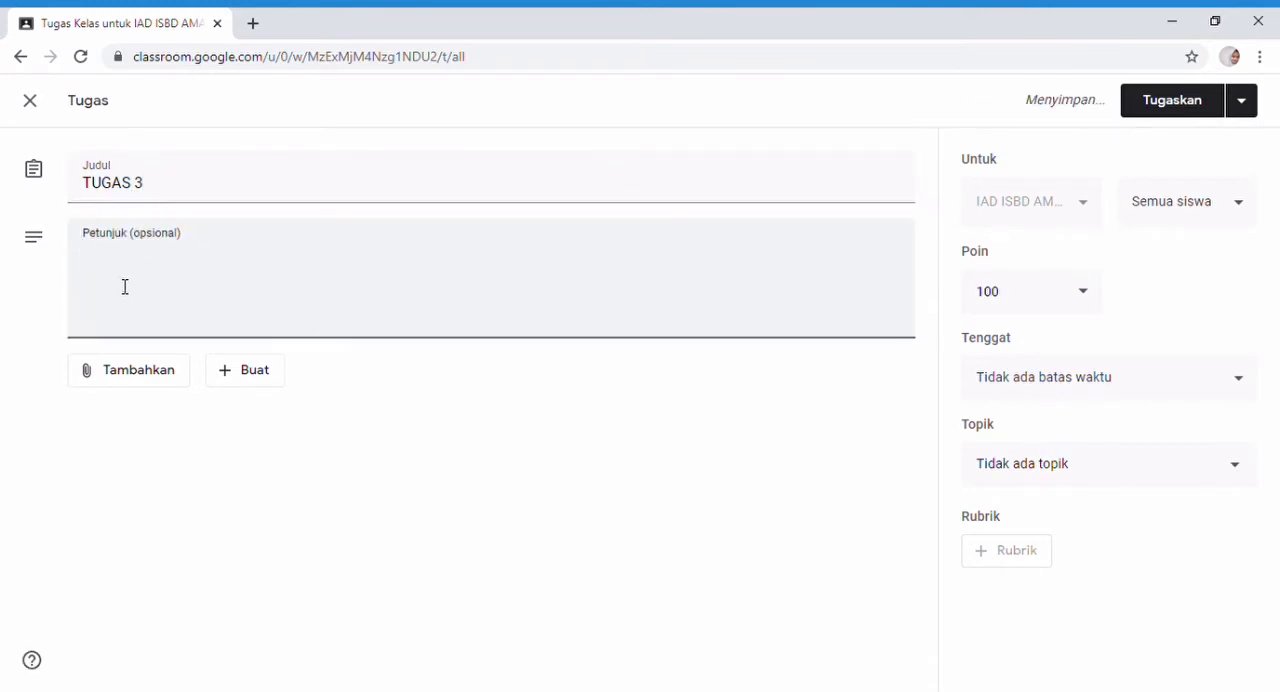
type("DIKUMPULKAN TEPAT WAKTU")
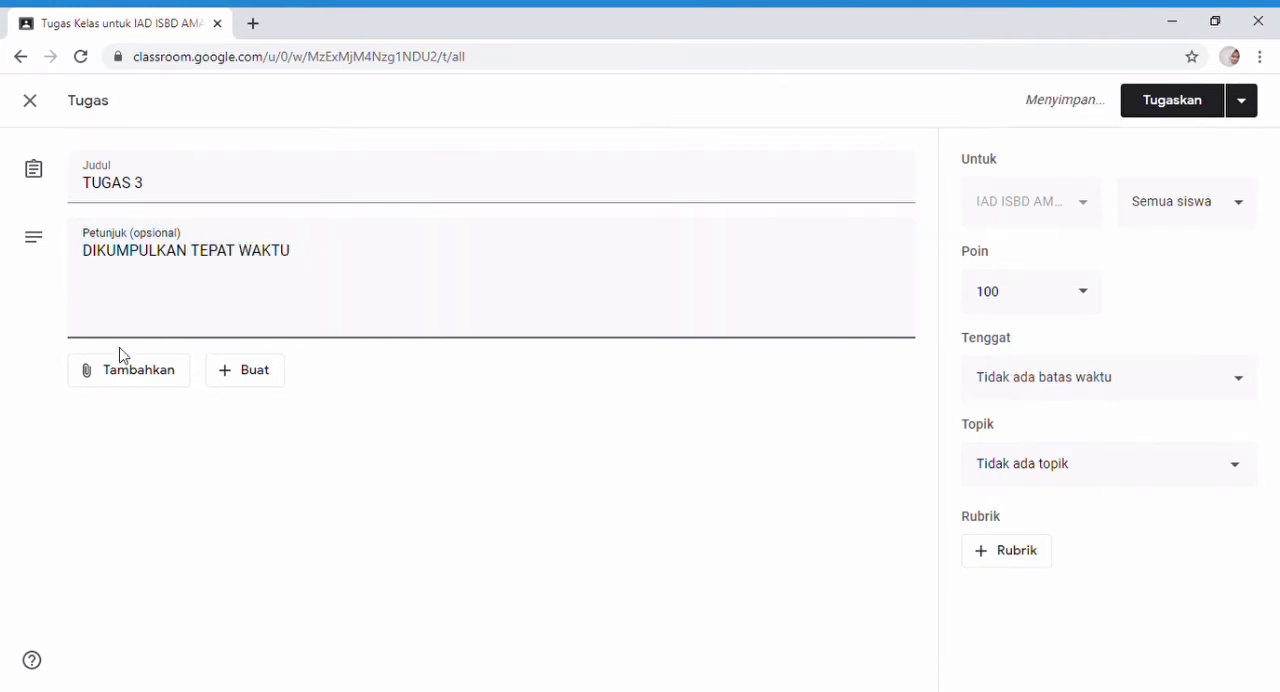
Upload the computer file "TUGAS 3 IAD ISBD.docx" and attach it to the TUGAS 3 assignment.
left_click(132, 380)
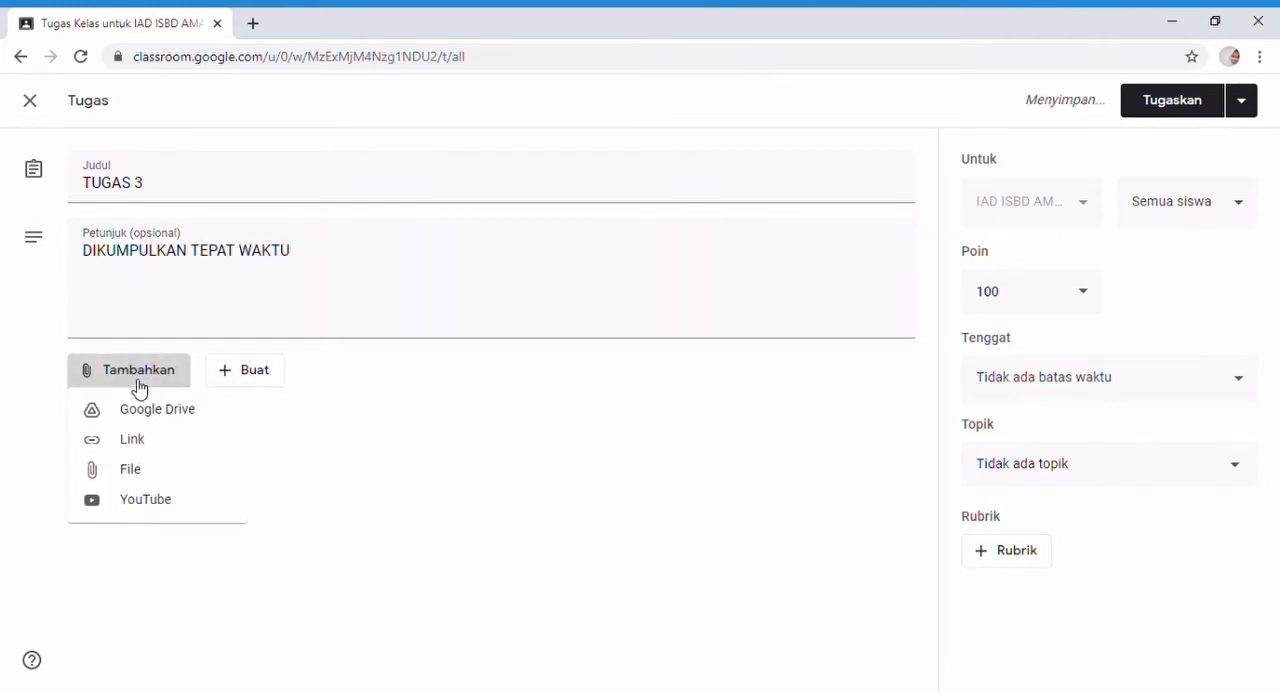
left_click(135, 470)
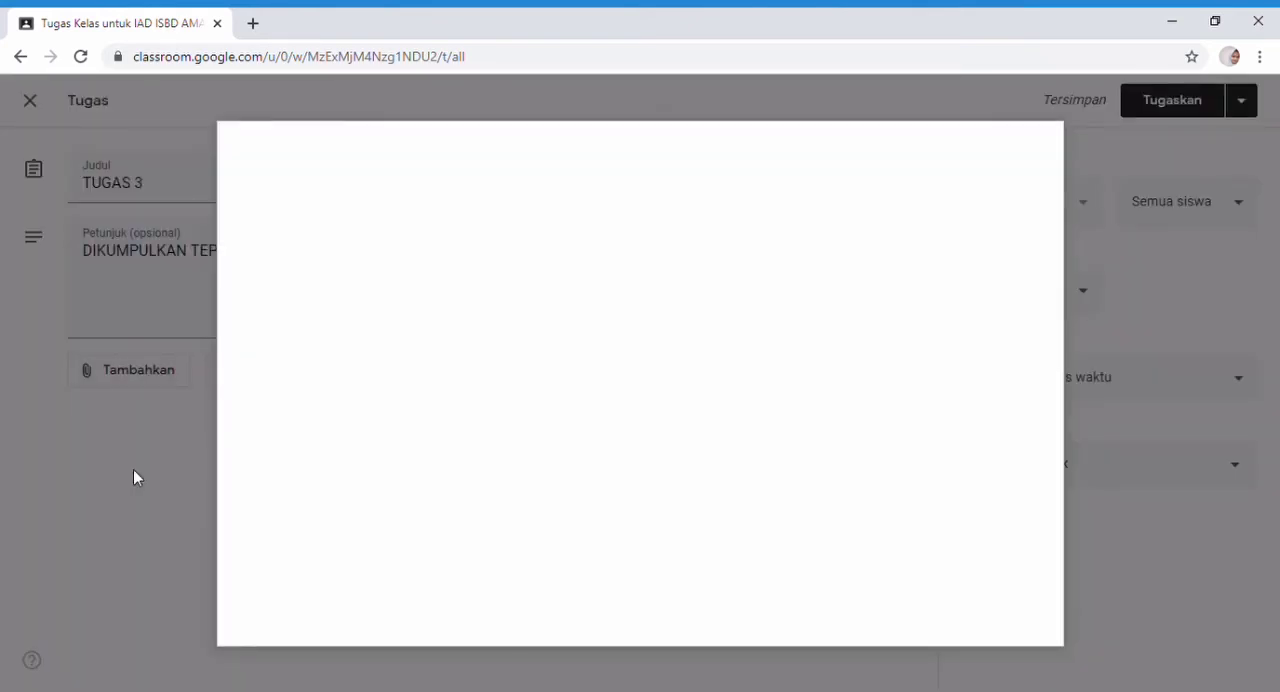
left_click(661, 500)
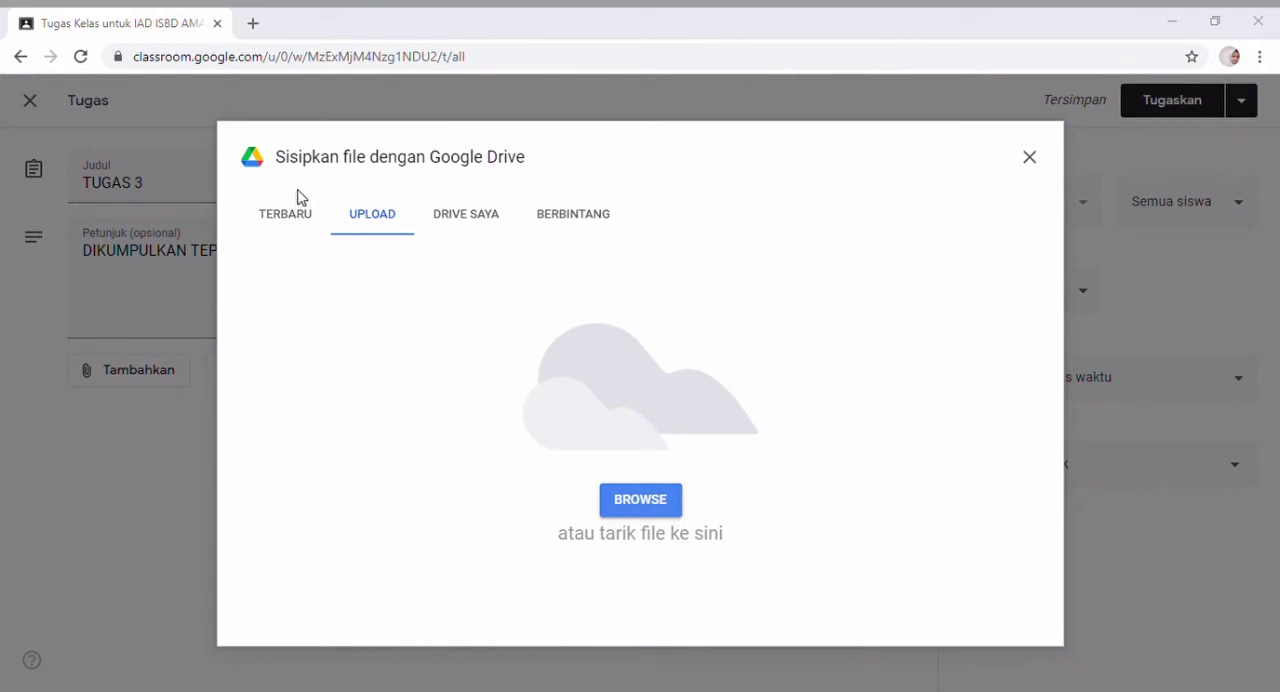
left_click(765, 428)
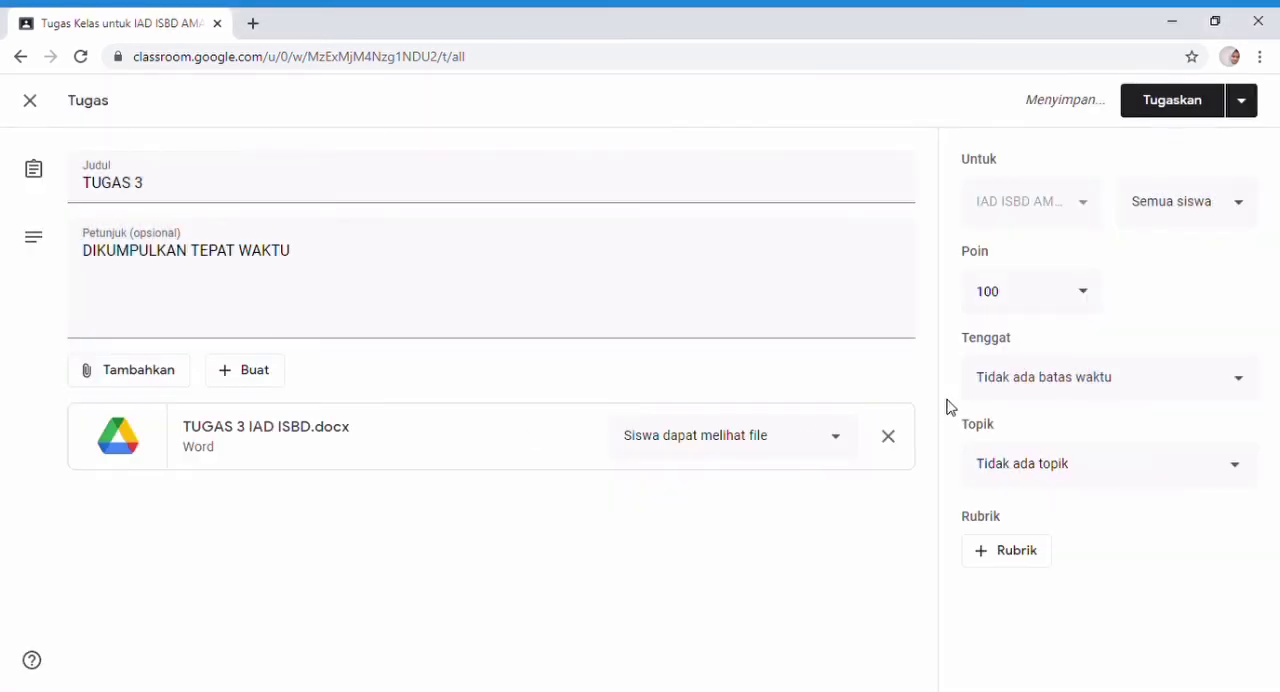
Set the TUGAS 3 deadline to 4 Apr 2021 at 23.59 and assign it to the class.
left_click(1132, 384)
left_click(1170, 462)
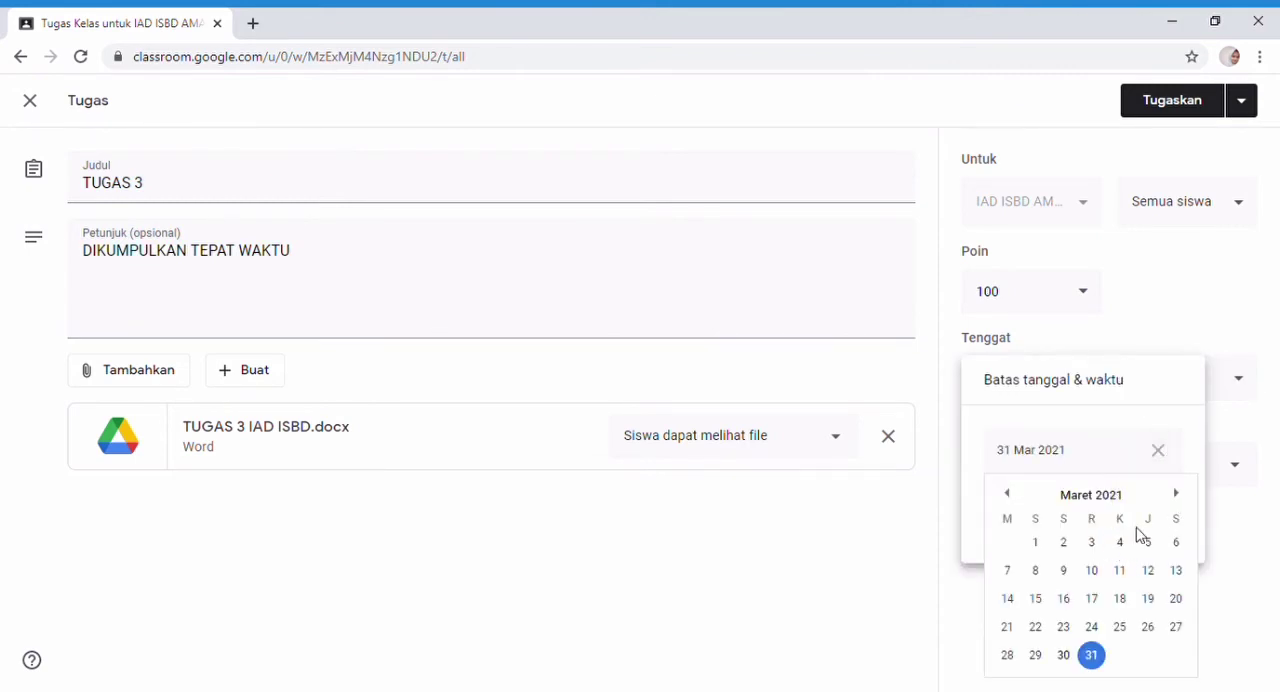
left_click(1176, 493)
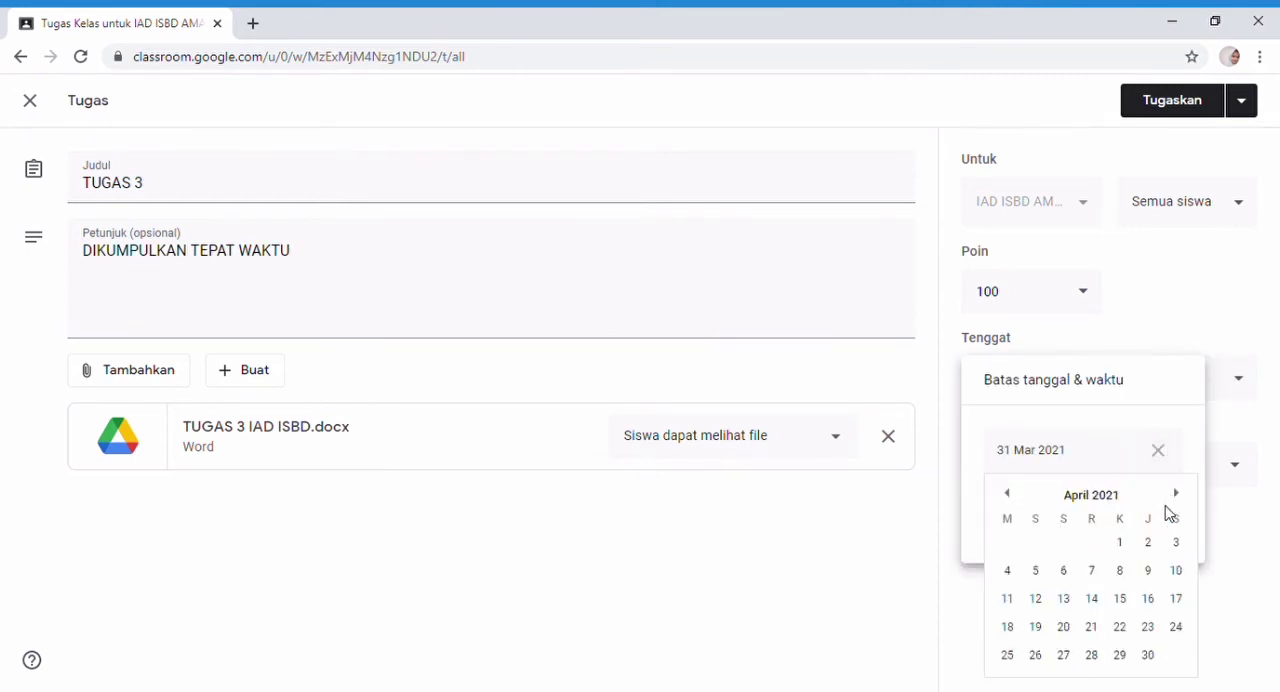
left_click(1010, 571)
left_click(1063, 517)
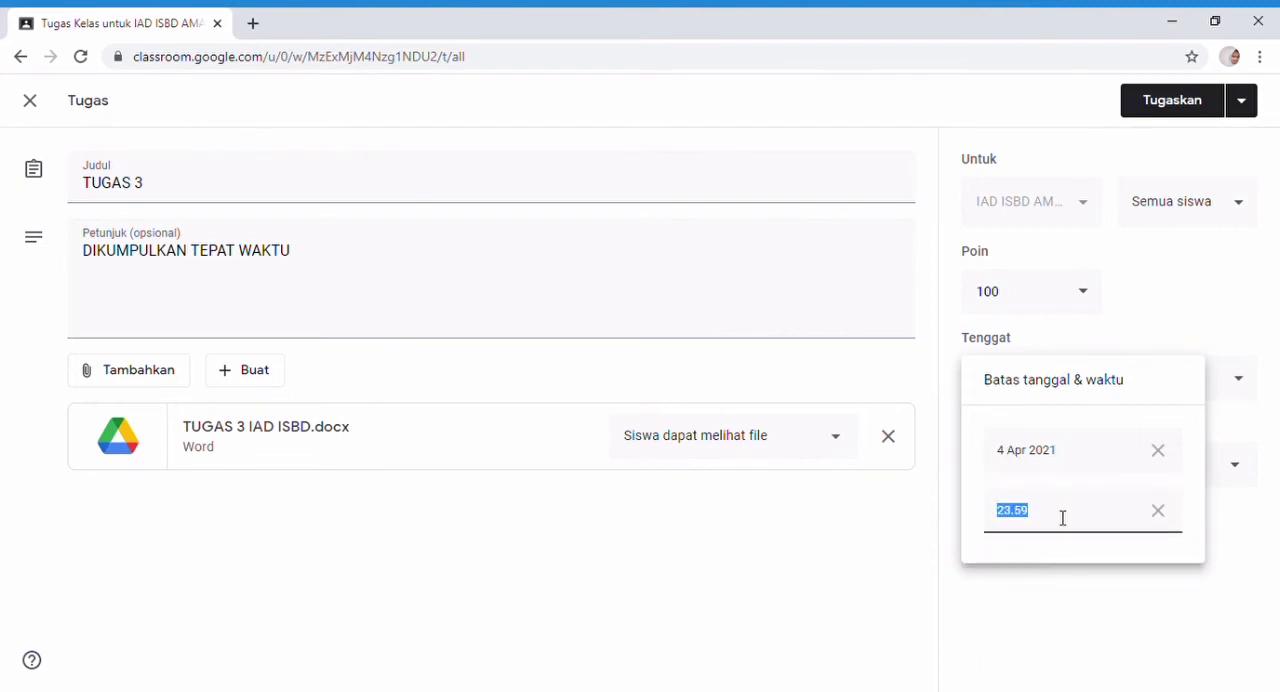
left_click(1172, 104)
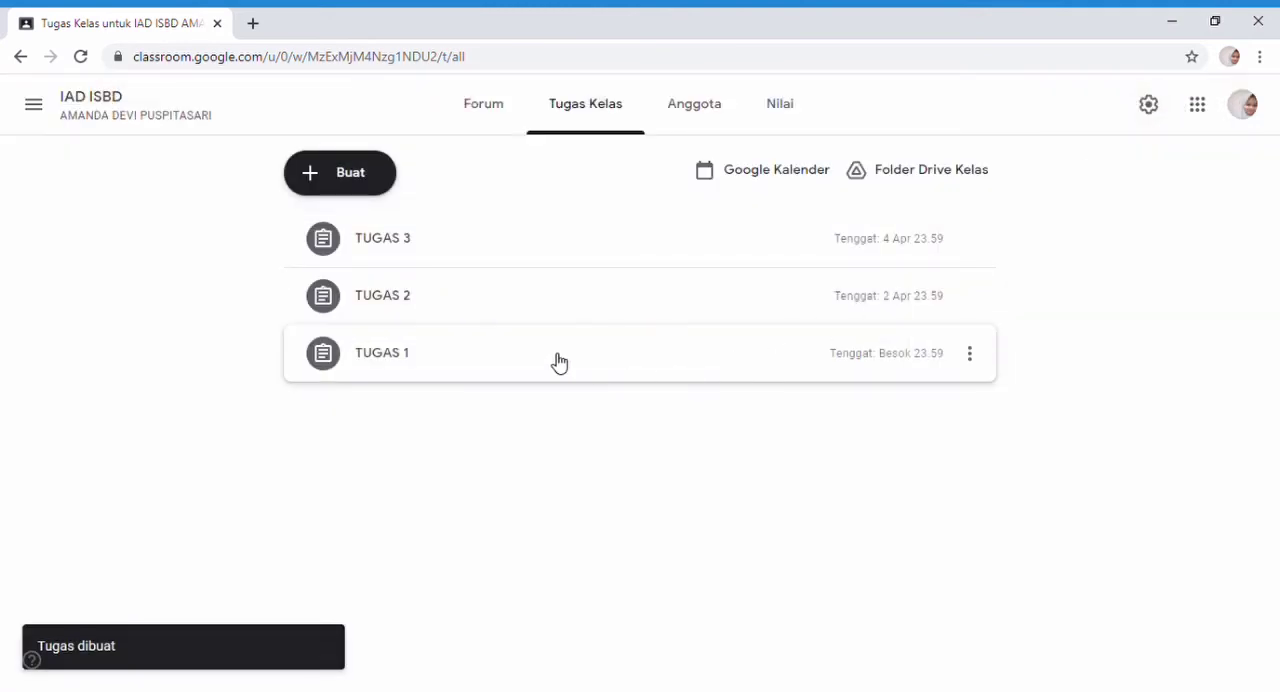
Start another assignment (Tugas) titled "TUGAS 4" with the instructions "DIKUMPULKAN TEPAT WAKTU".
left_click(353, 175)
left_click(372, 240)
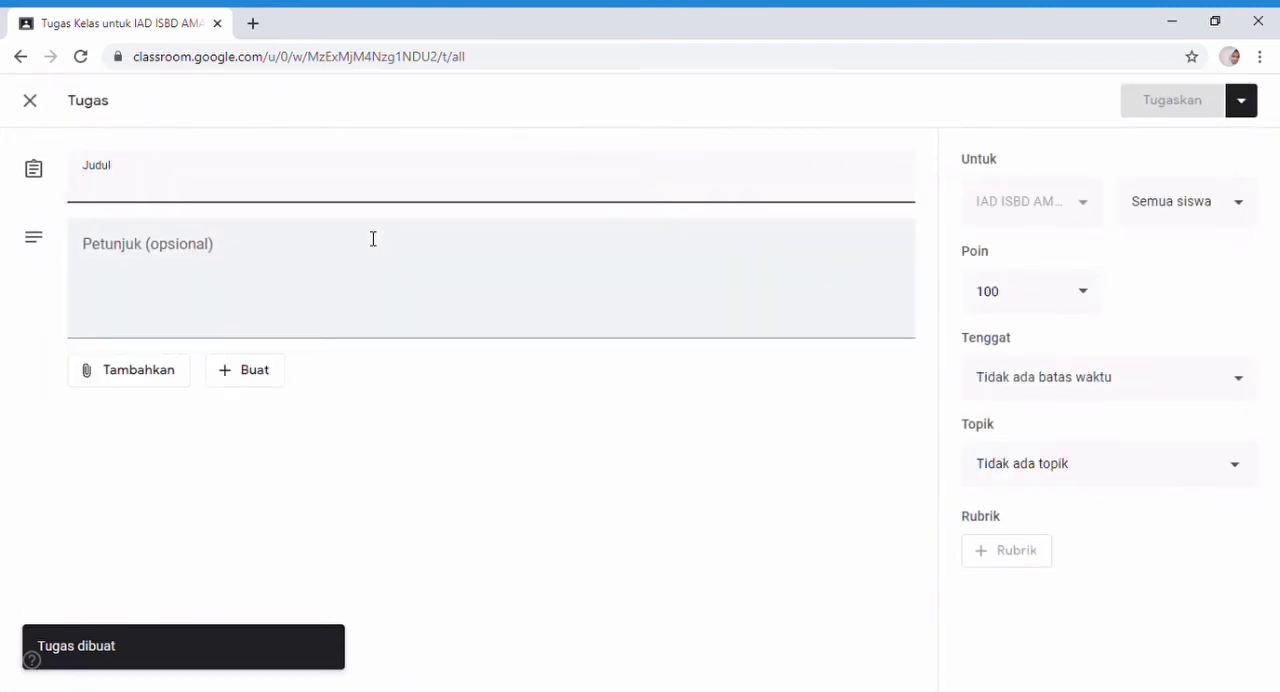
type("TUGAS 4")
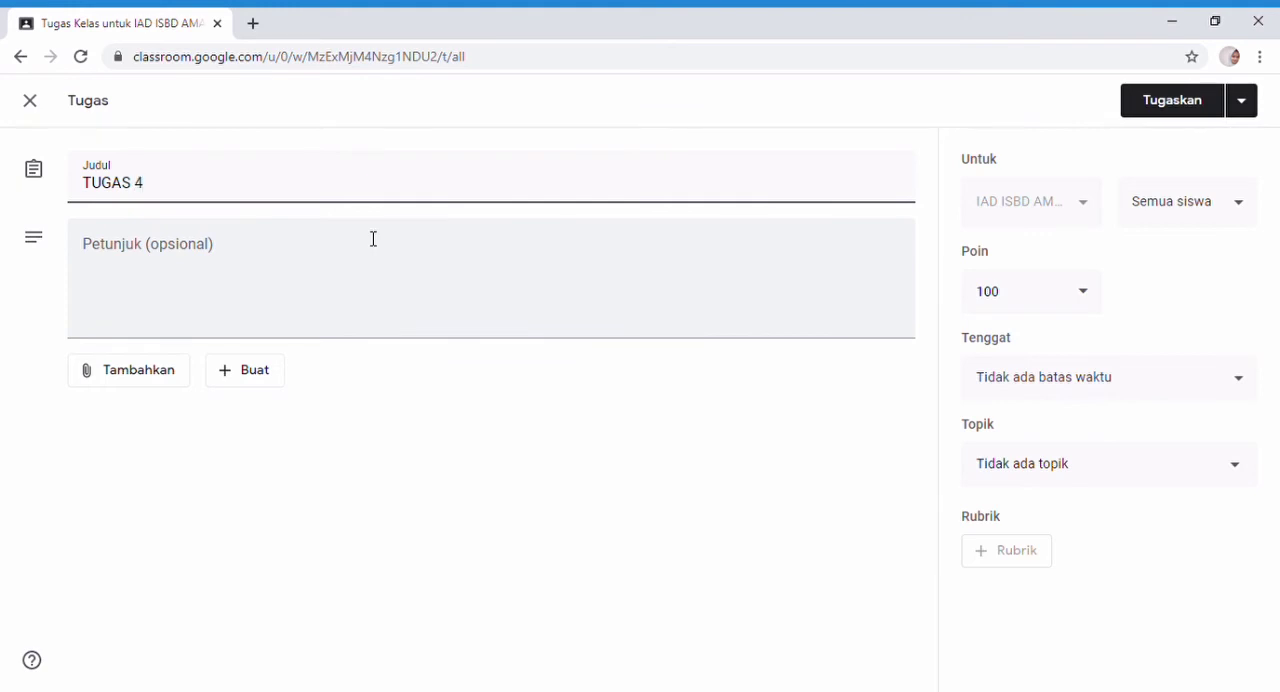
left_click(151, 280)
type("DIKUM")
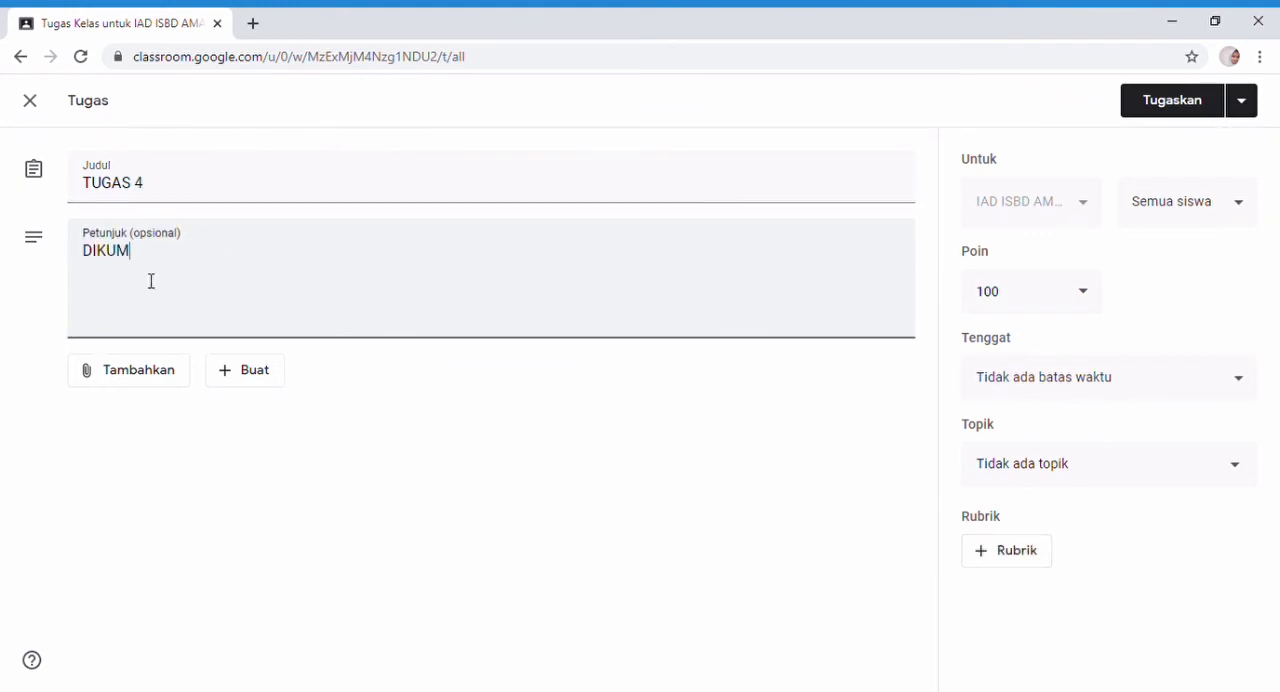
type("PULKAN TEPAT WAKTU")
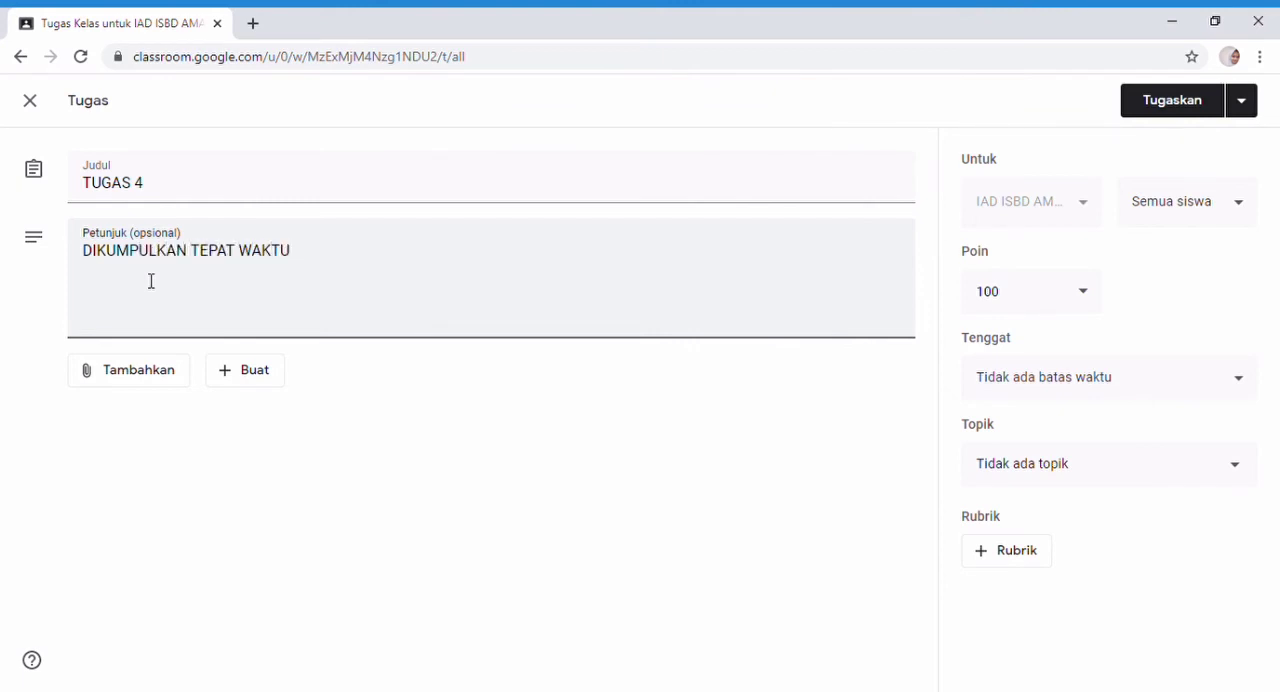
Upload the computer file "TUGAS 4 IAD ISBD.docx" and attach it to the TUGAS 4 assignment.
left_click(146, 372)
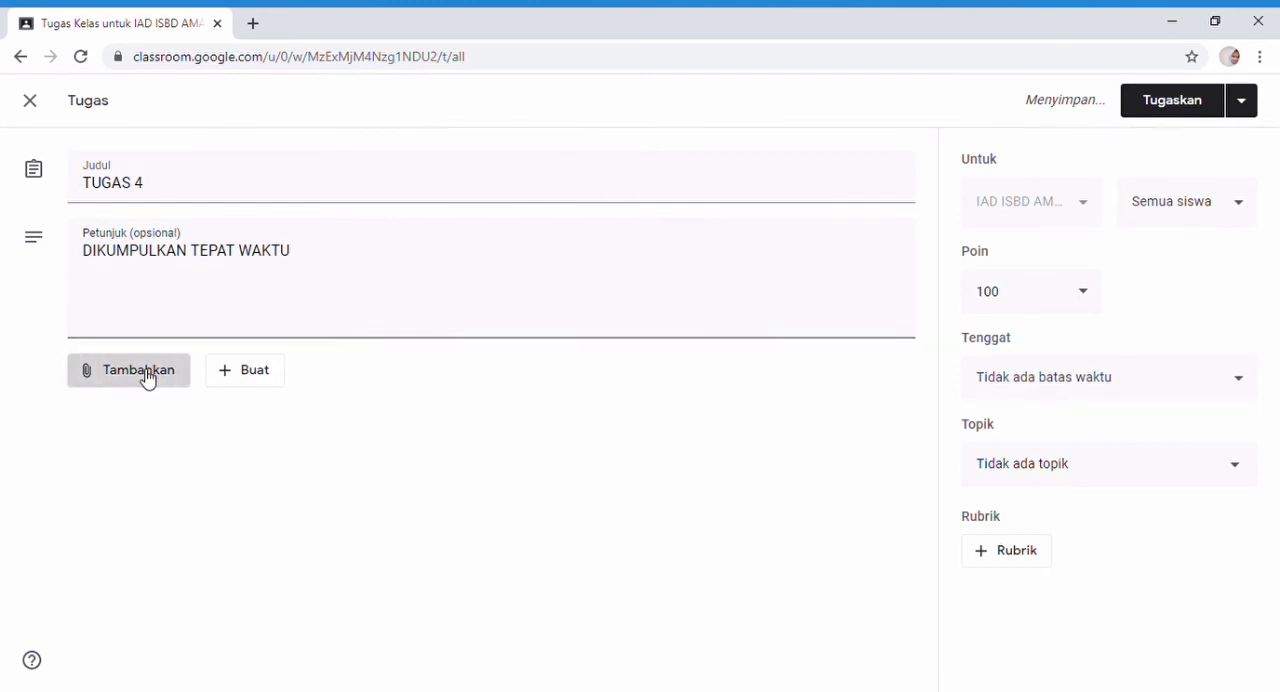
left_click(157, 467)
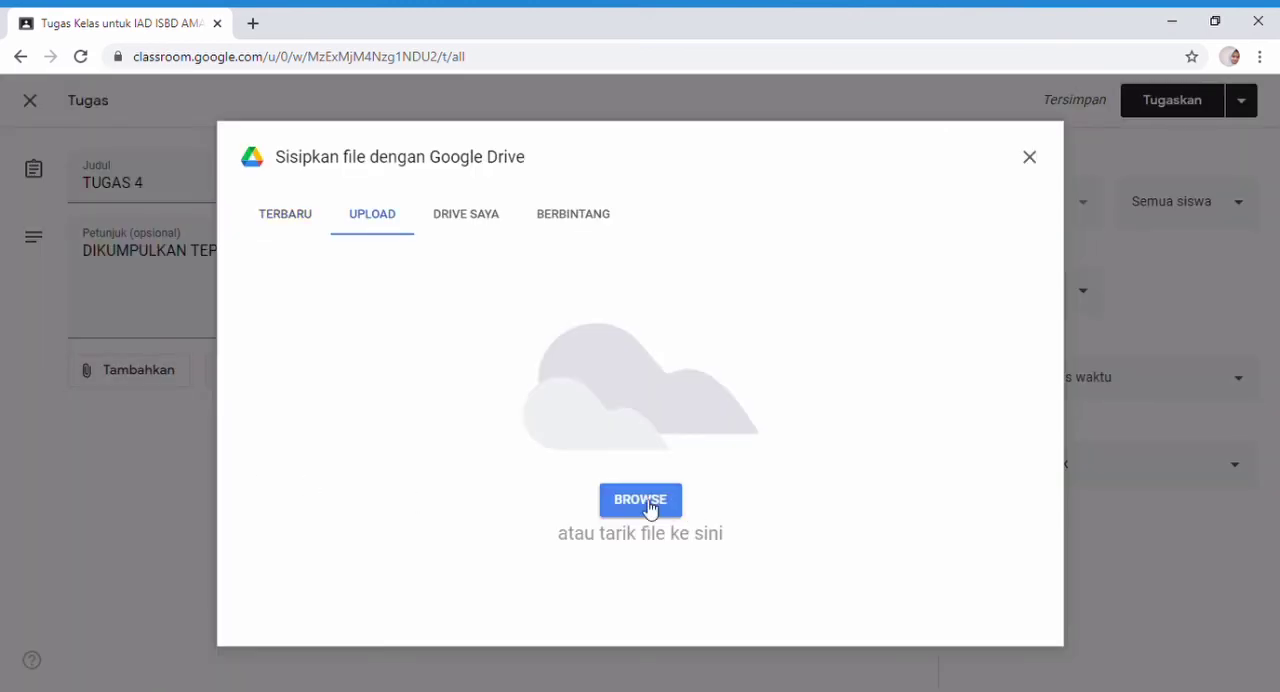
left_click(645, 505)
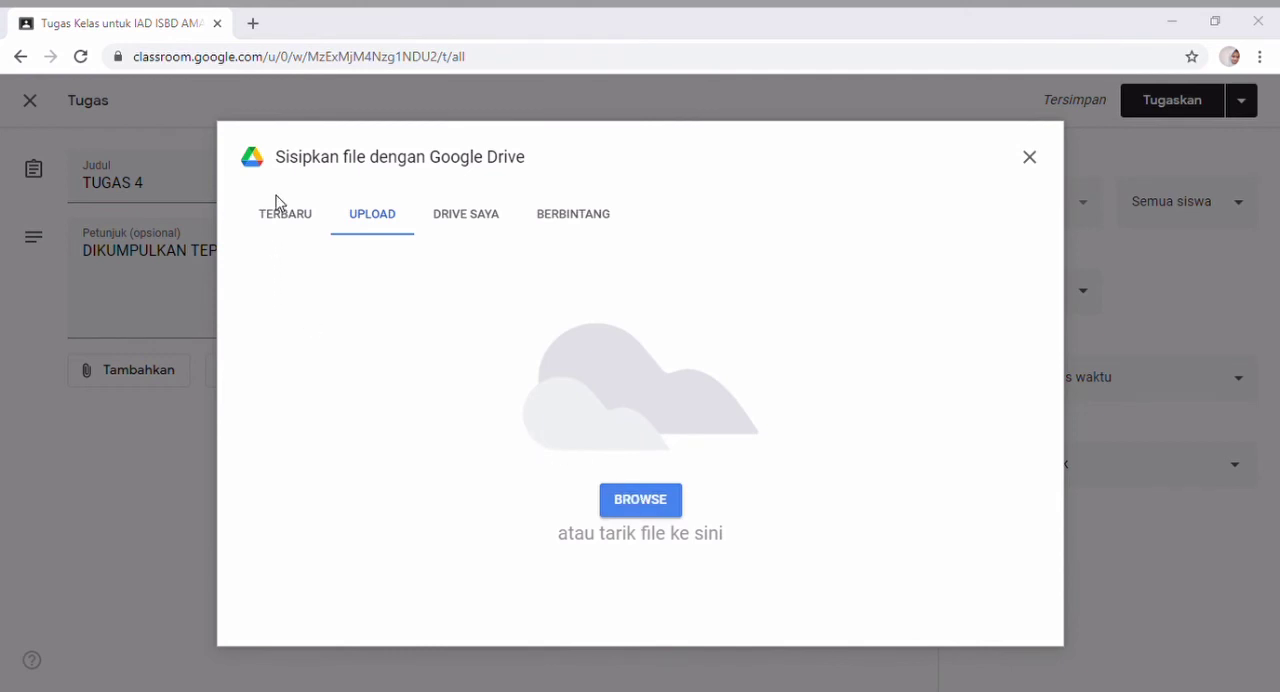
left_click(786, 430)
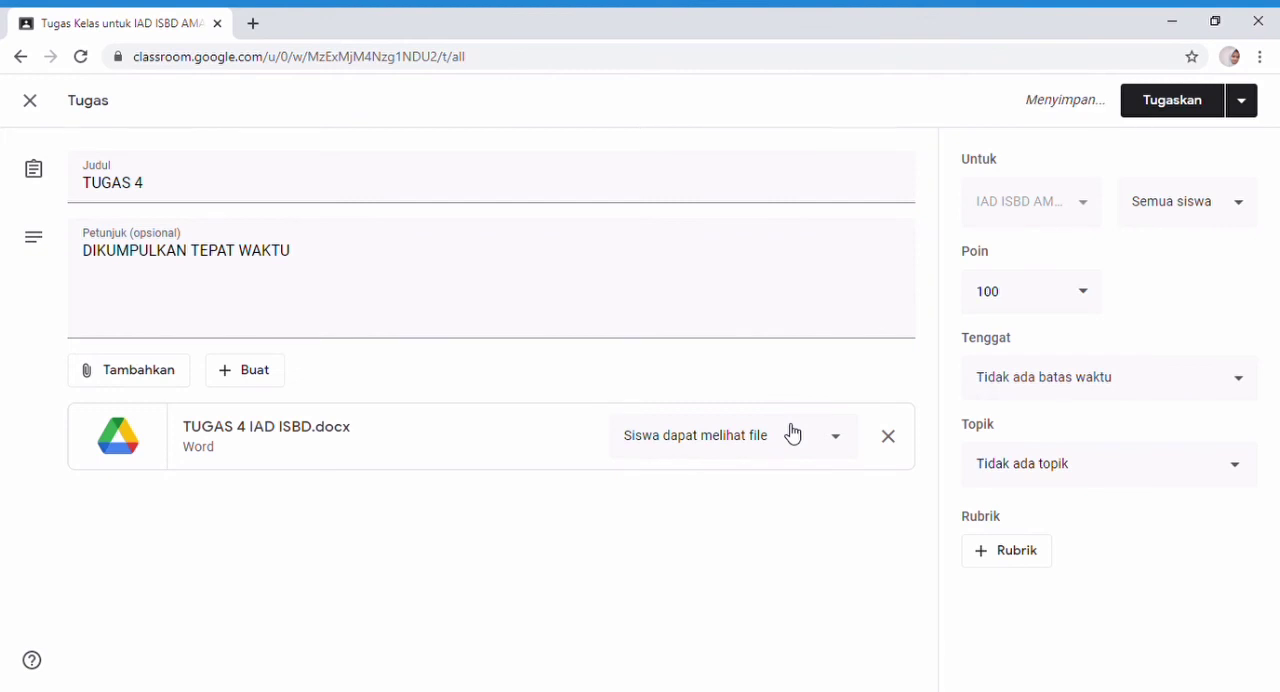
Set the TUGAS 4 deadline to 6 Apr 2021 at 23.59 and assign it to the class.
left_click(1143, 386)
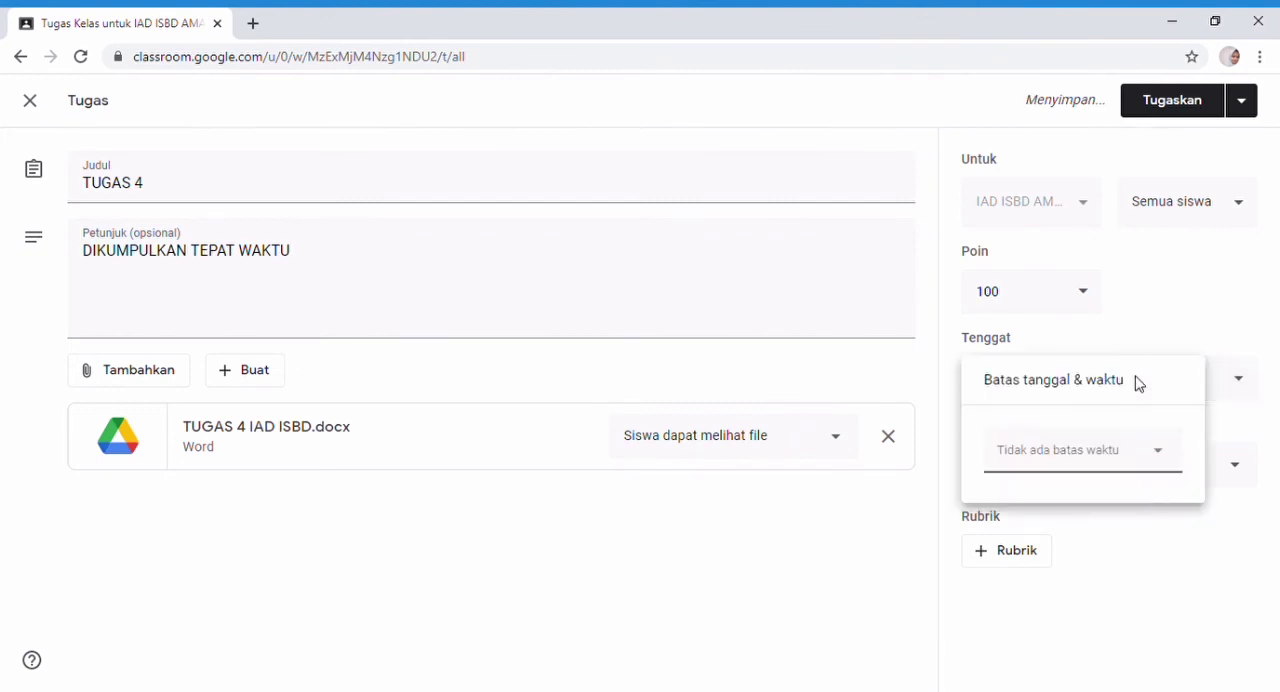
left_click(1168, 457)
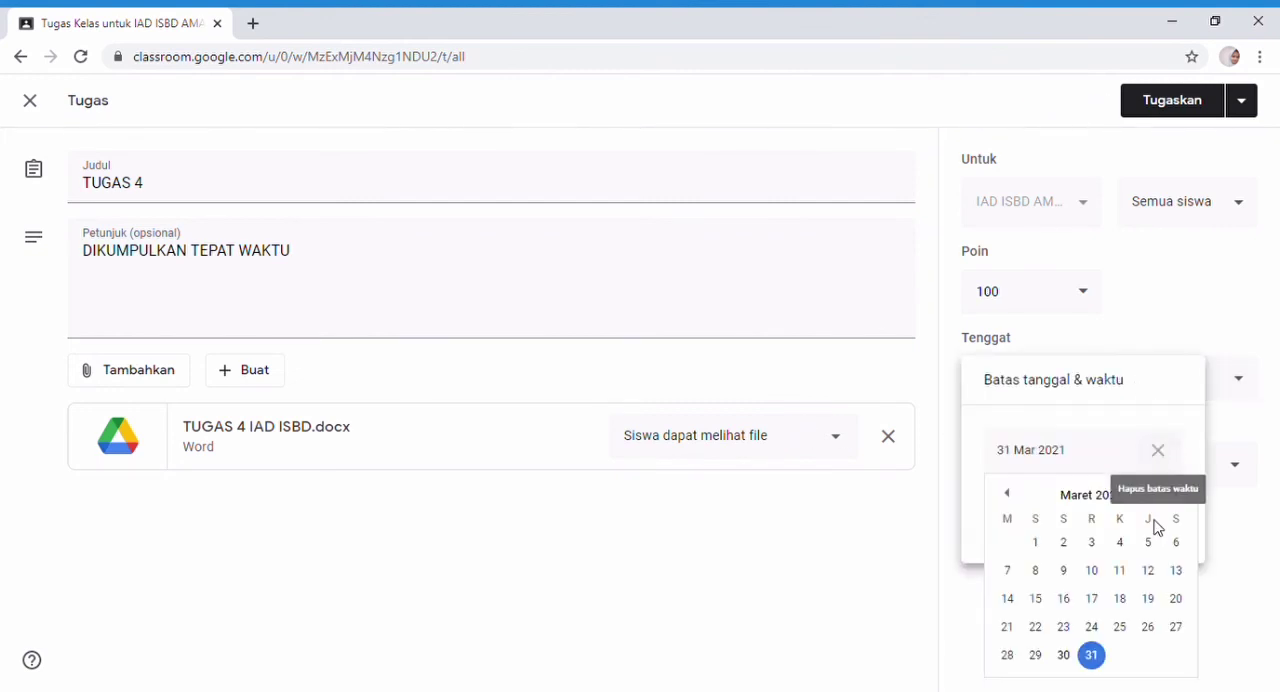
left_click(1174, 494)
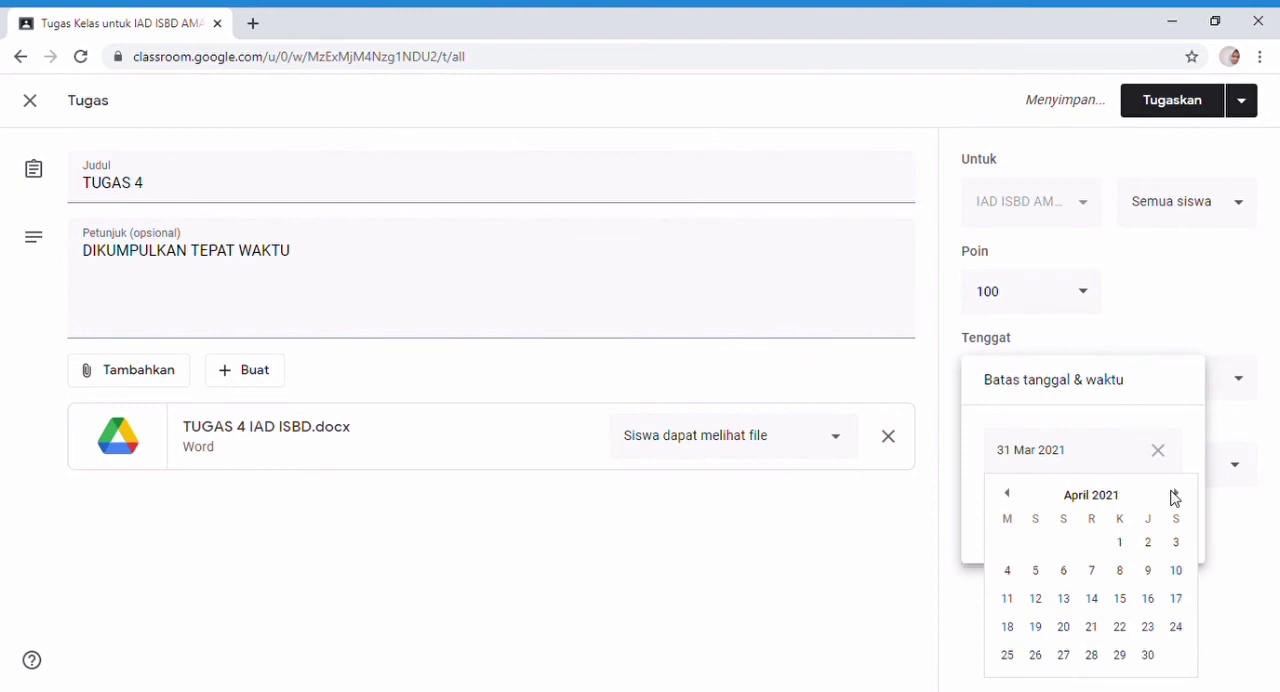
left_click(1064, 571)
left_click(1066, 511)
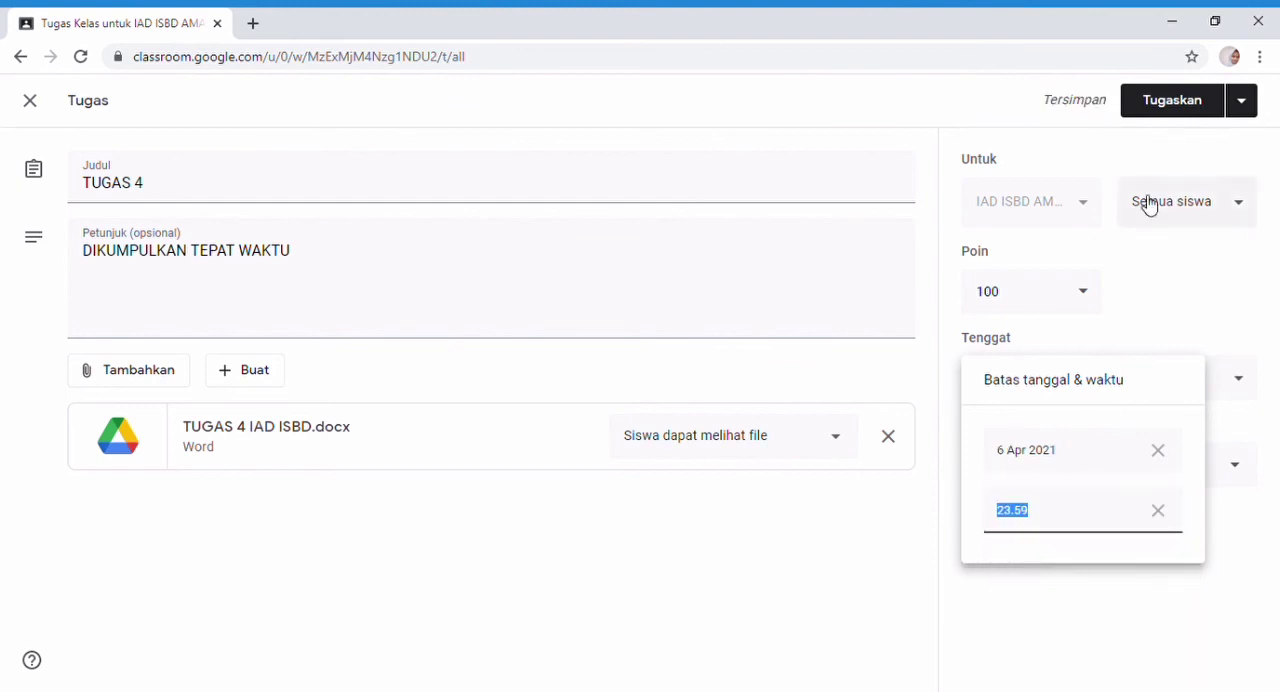
left_click(1168, 101)
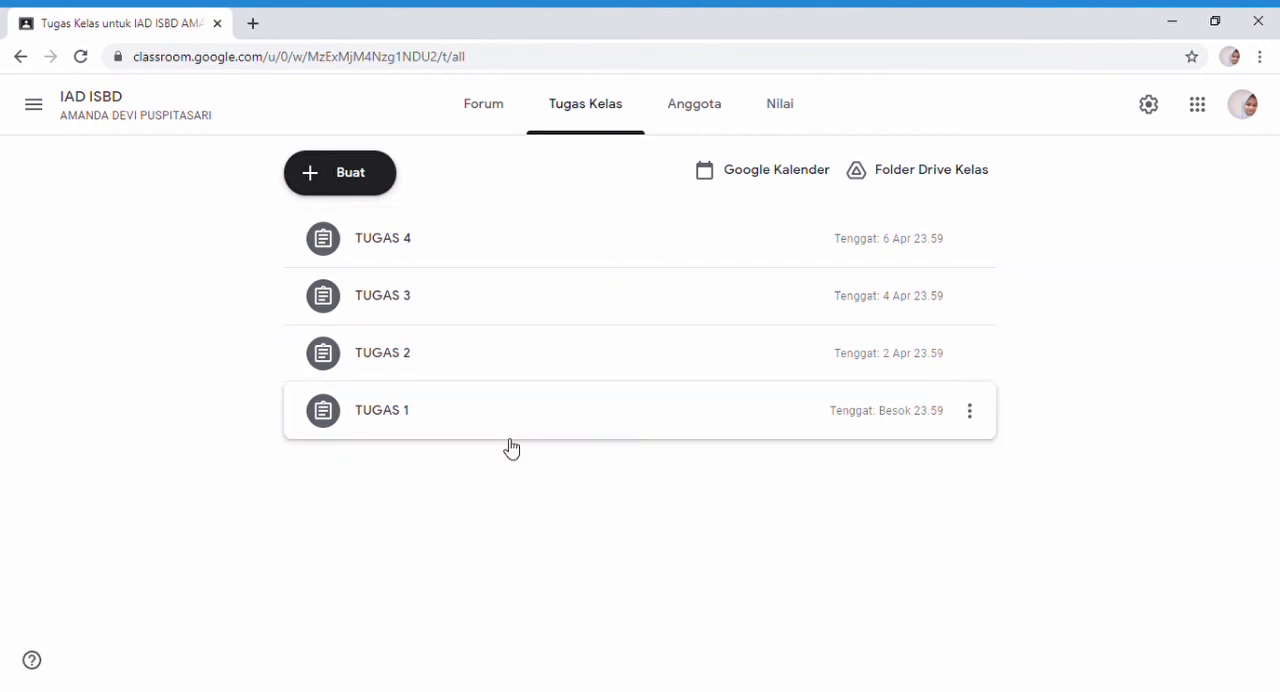
Copy the class invitation link from the class settings, then return to the class Forum page.
left_click(1150, 106)
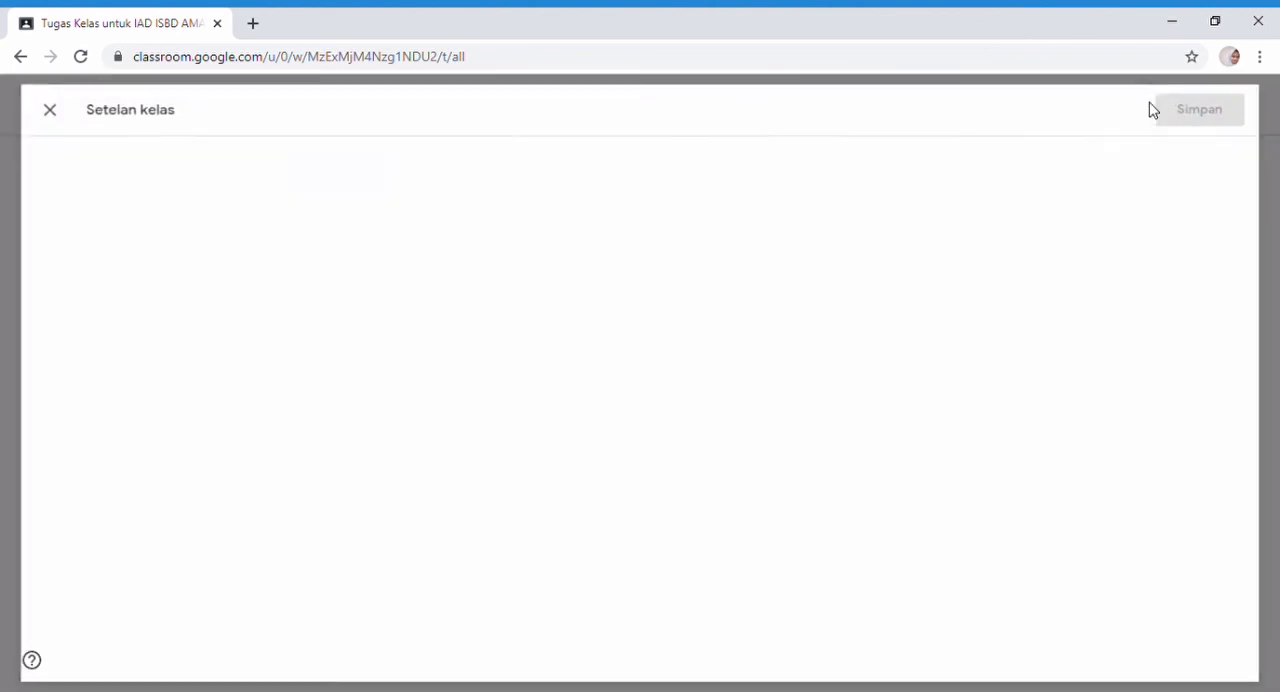
scroll(620, 366, "down", 5)
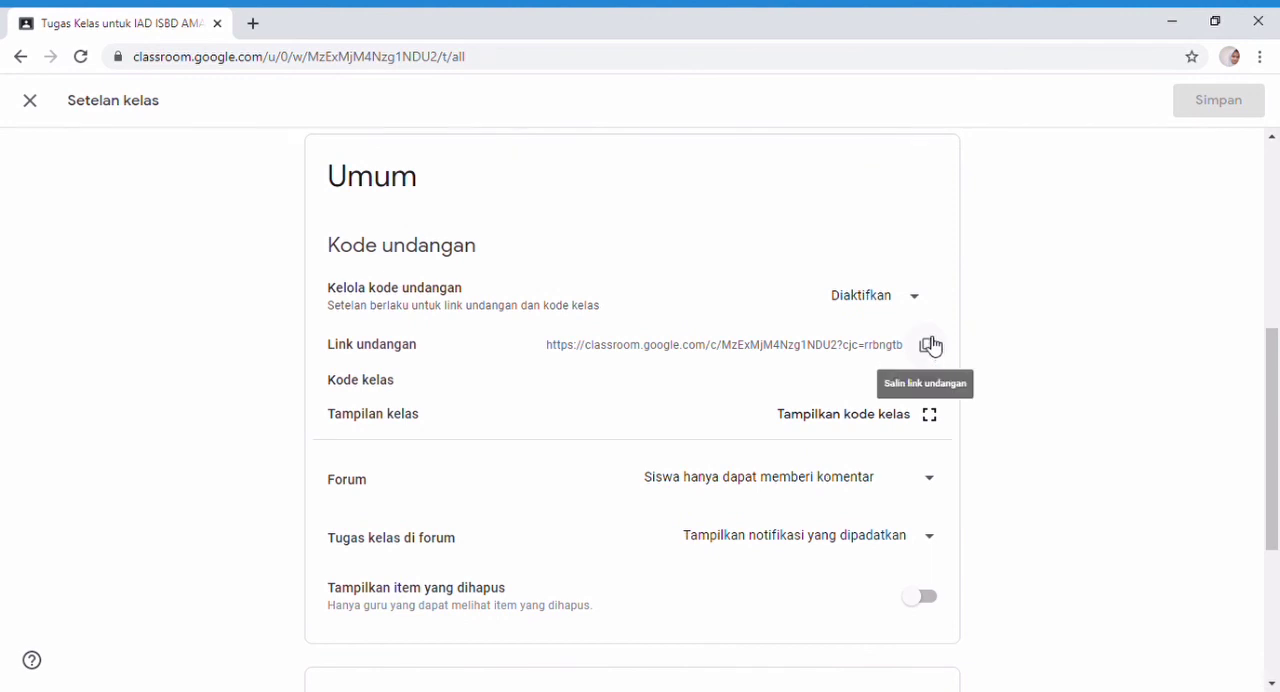
left_click(928, 345)
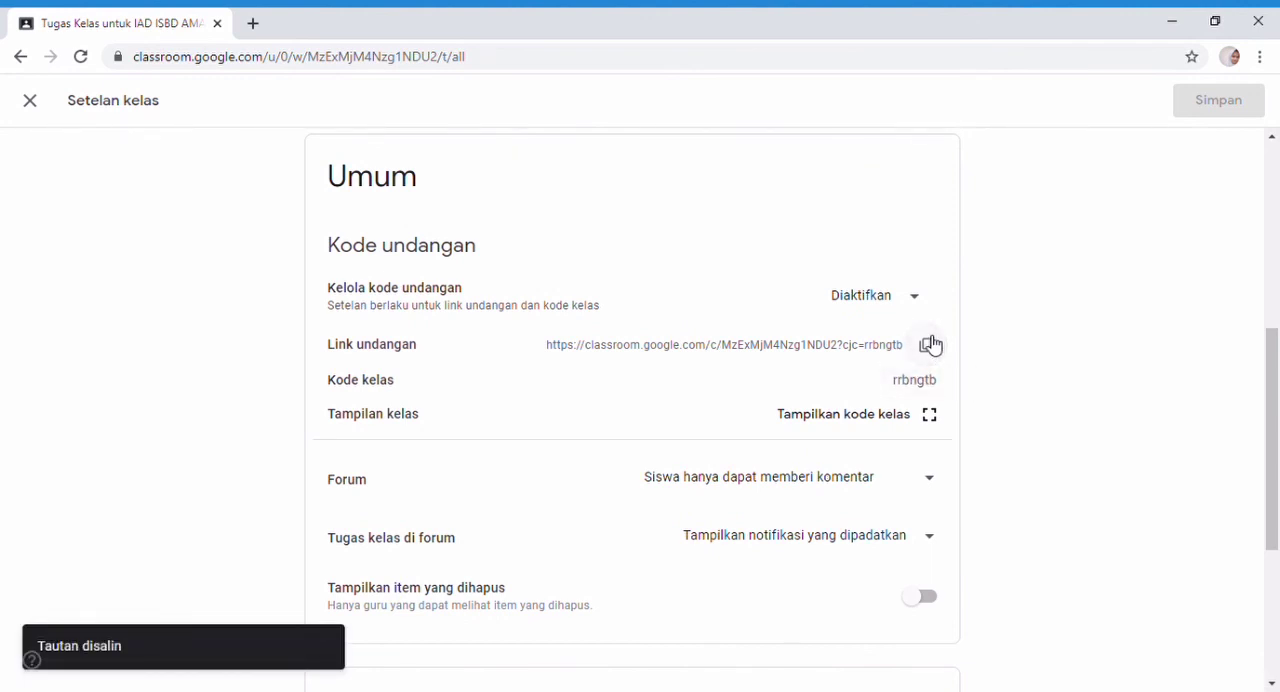
scroll(930, 345, "up", 5)
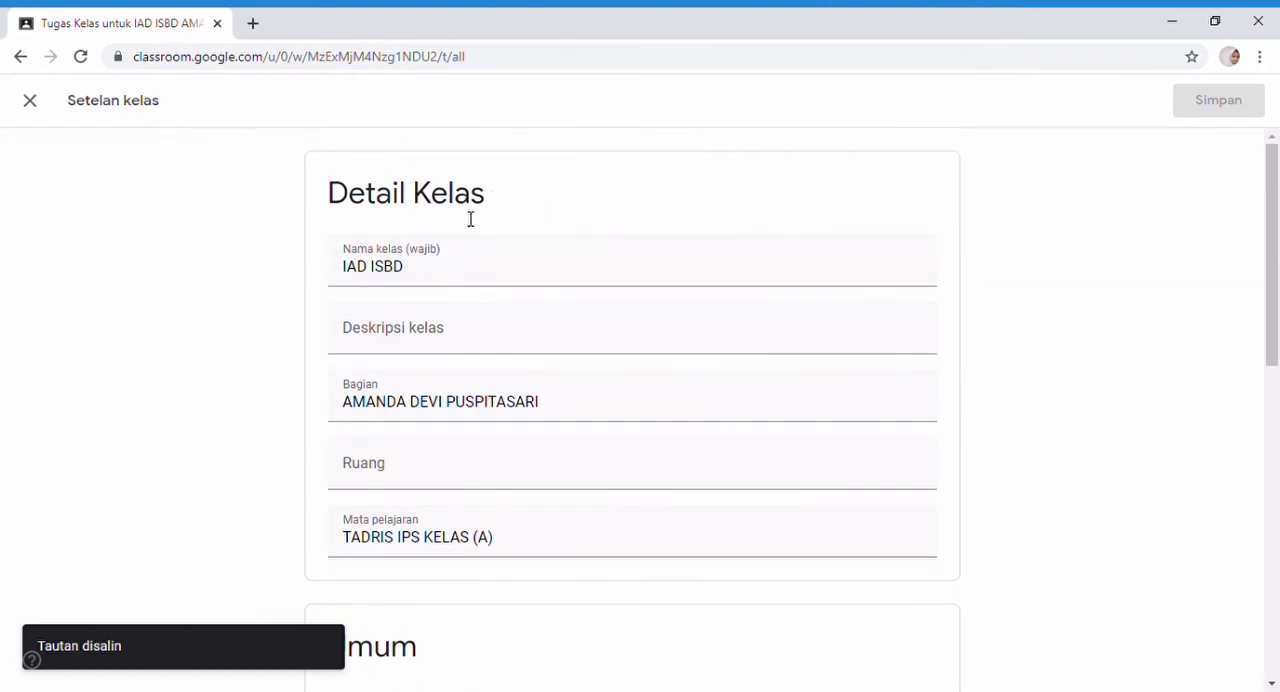
left_click(32, 98)
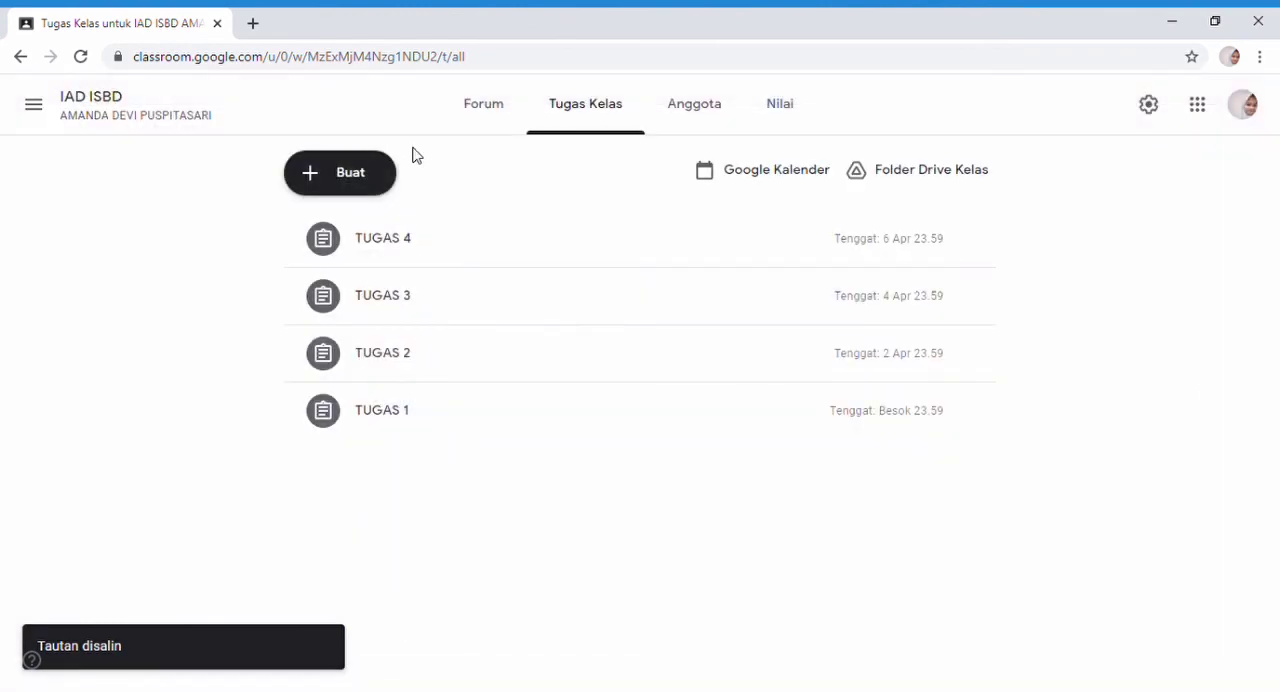
left_click(500, 110)
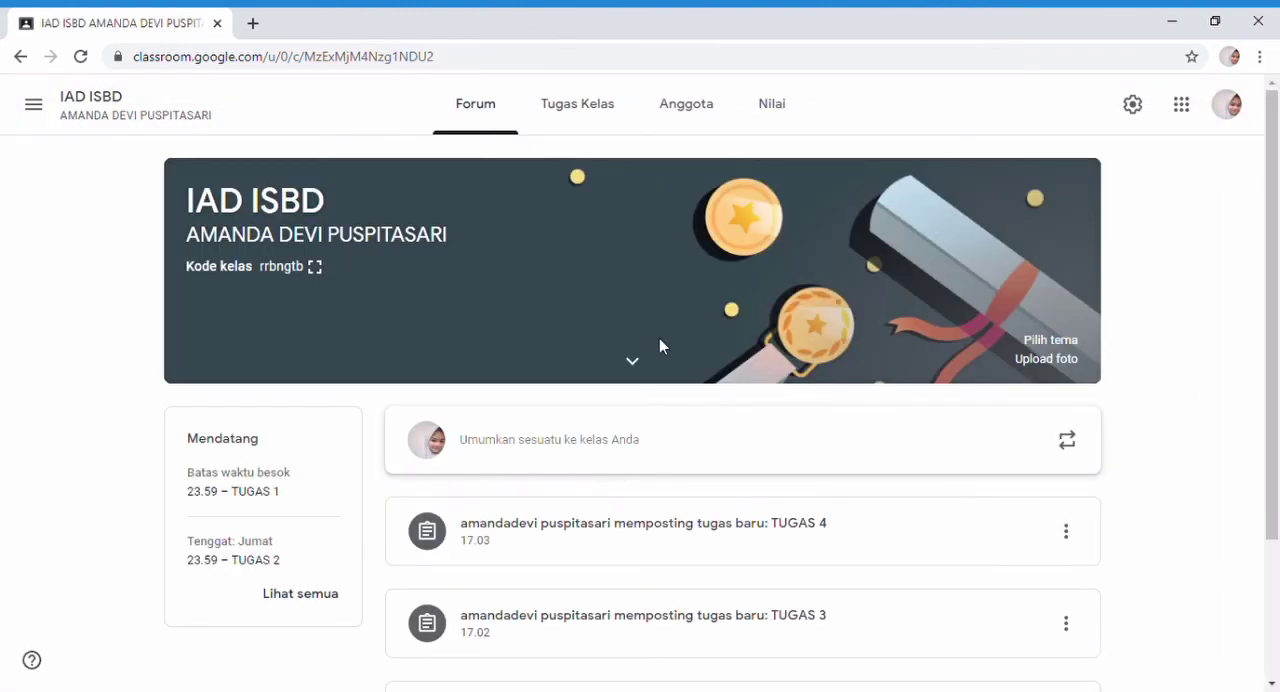